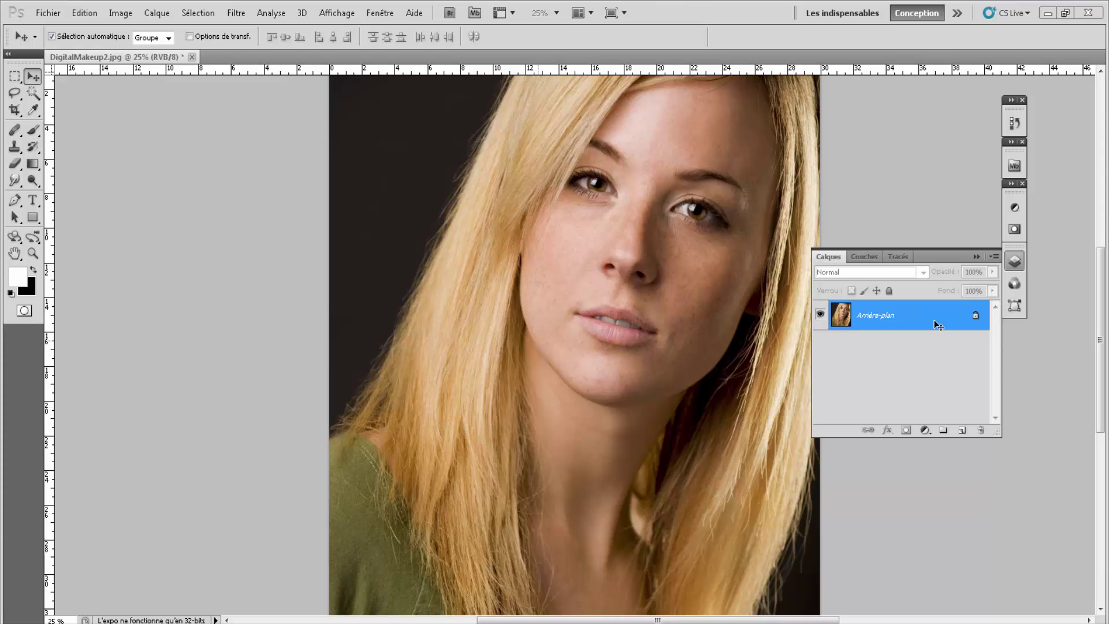
Step: Unlock Arrière-plan as Calque 0, duplicate it to Calque 0 copie, and invert the copy
{"action": "left_click", "coordinate": [975, 320]}
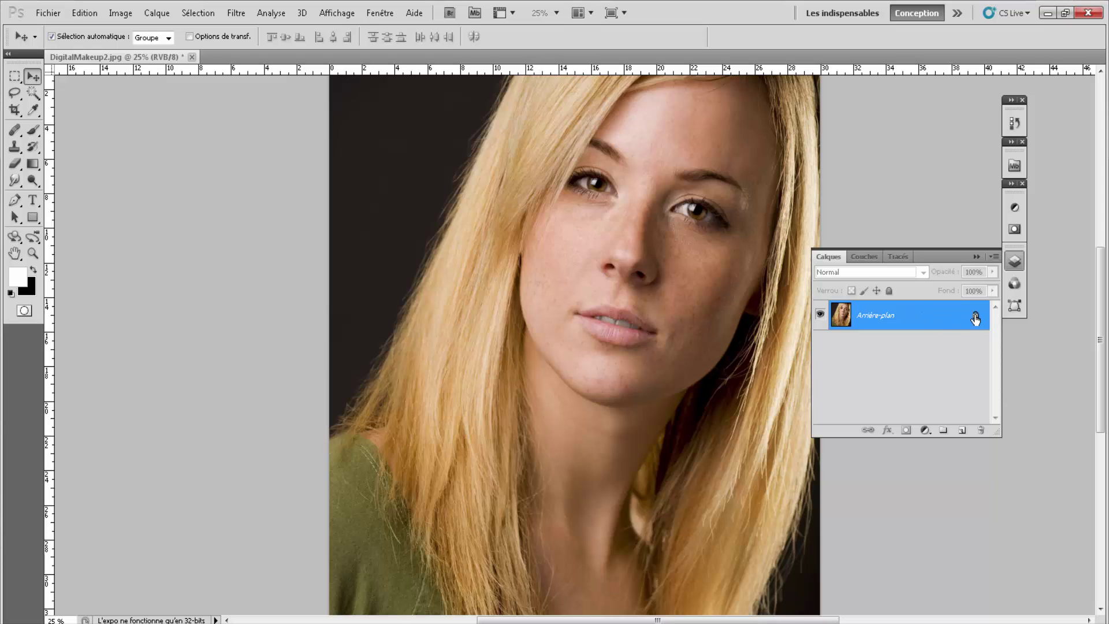
{"action": "double_click", "coordinate": [975, 318]}
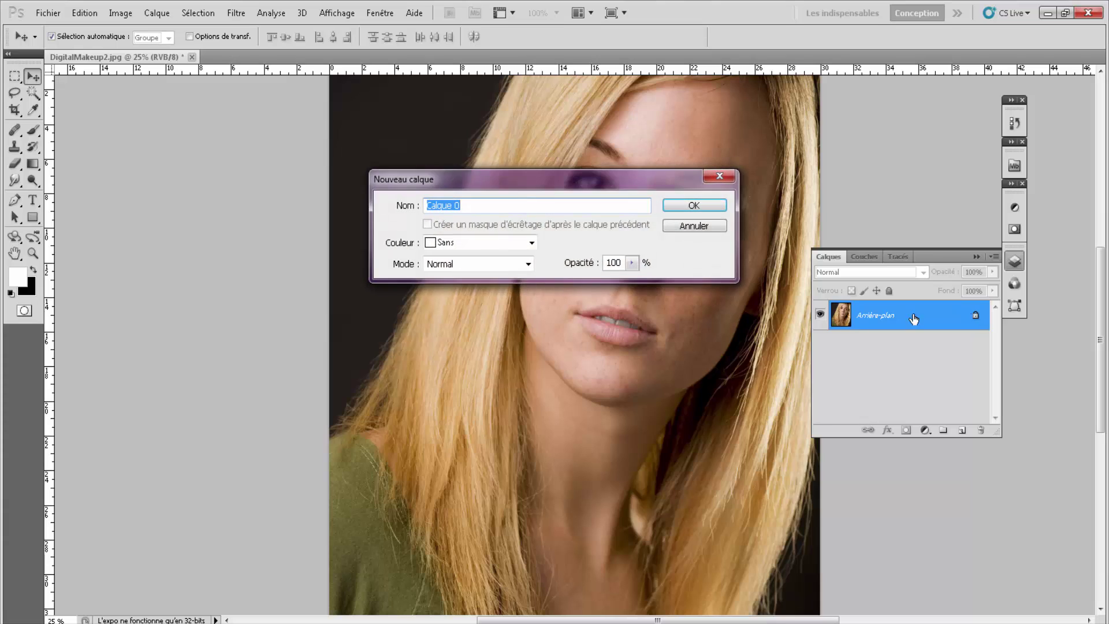
{"action": "left_click", "coordinate": [695, 206]}
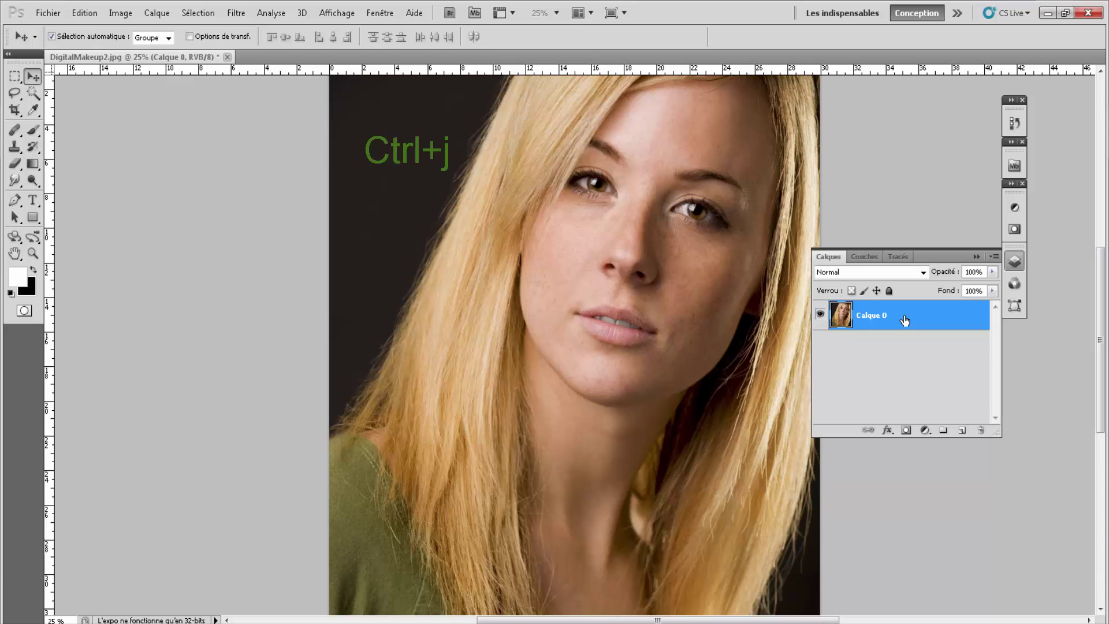
{"action": "key", "text": "ctrl+j"}
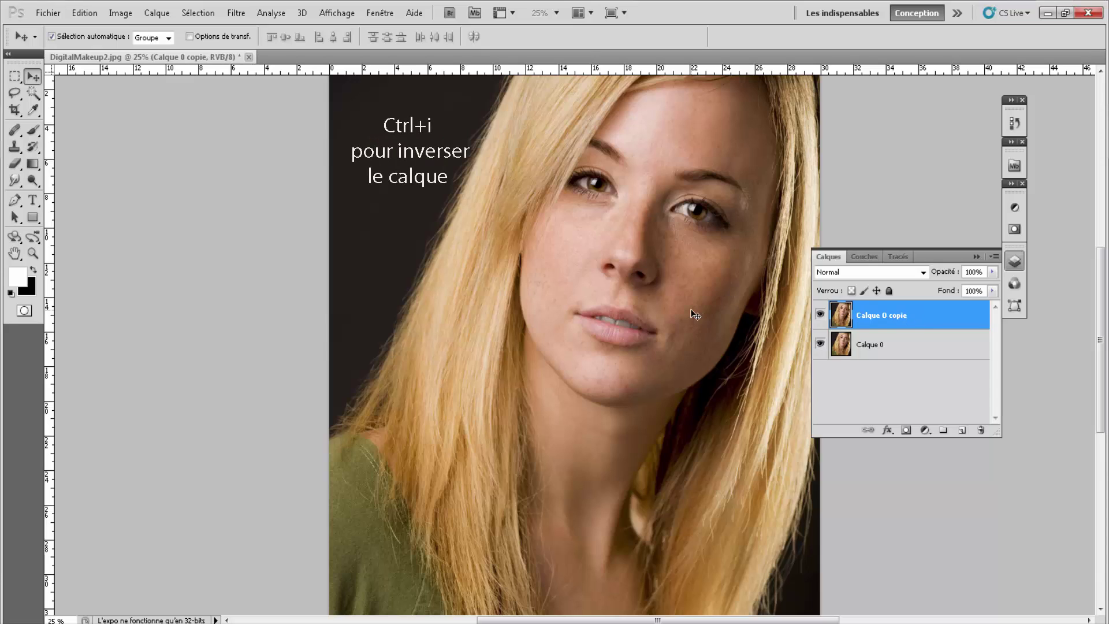
{"action": "key", "text": "ctrl+i"}
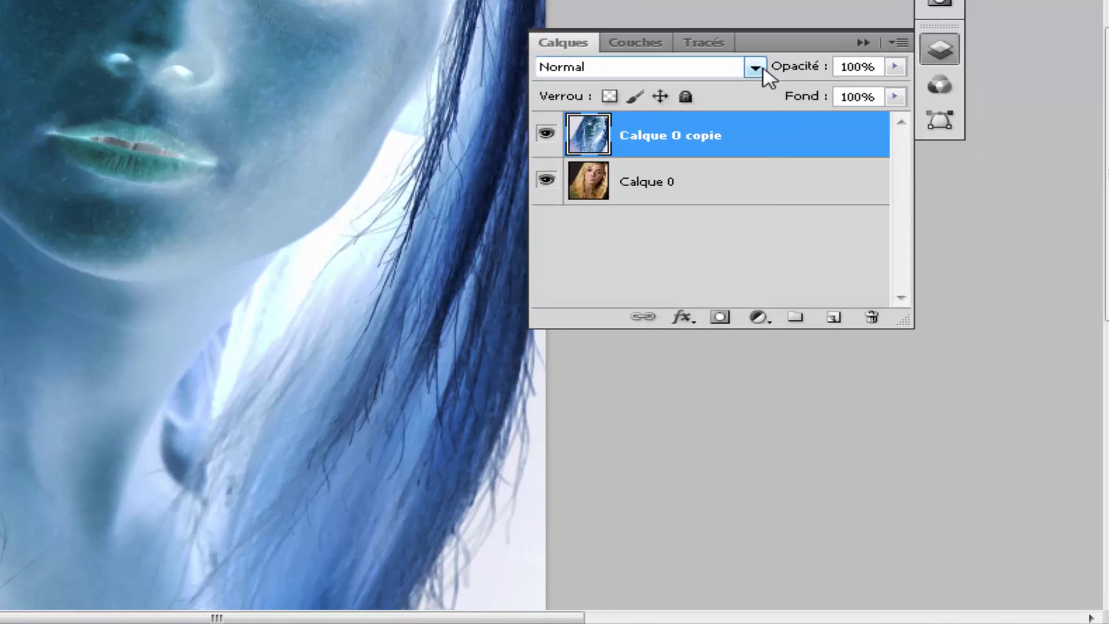
Step: Set the Calque 0 copie blend mode to Incrustation
{"action": "left_click", "coordinate": [923, 272]}
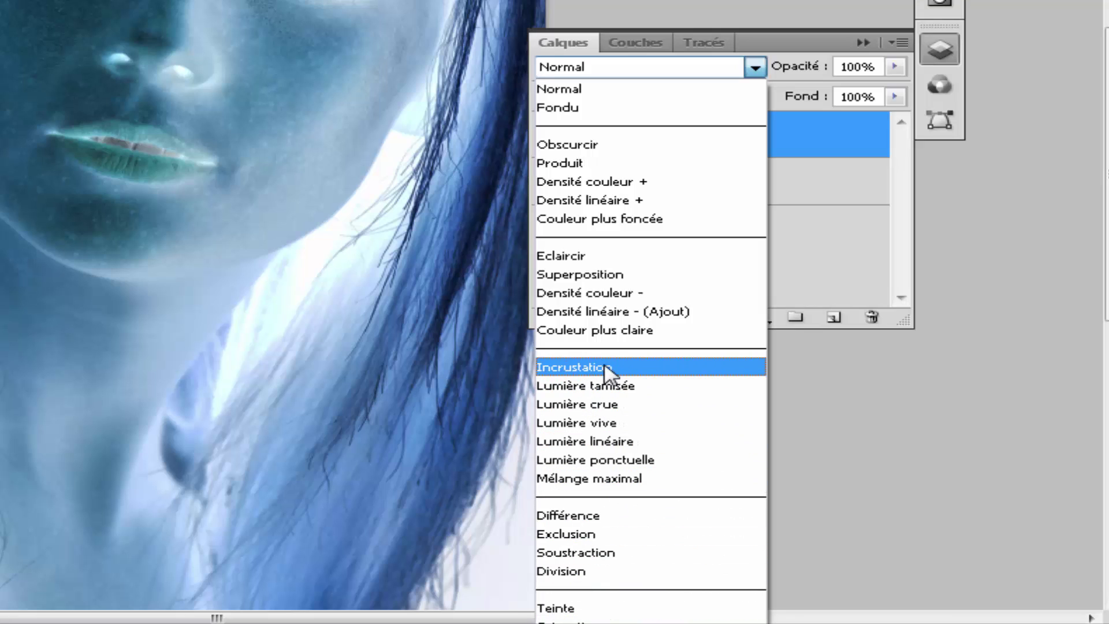
{"action": "left_click", "coordinate": [624, 370]}
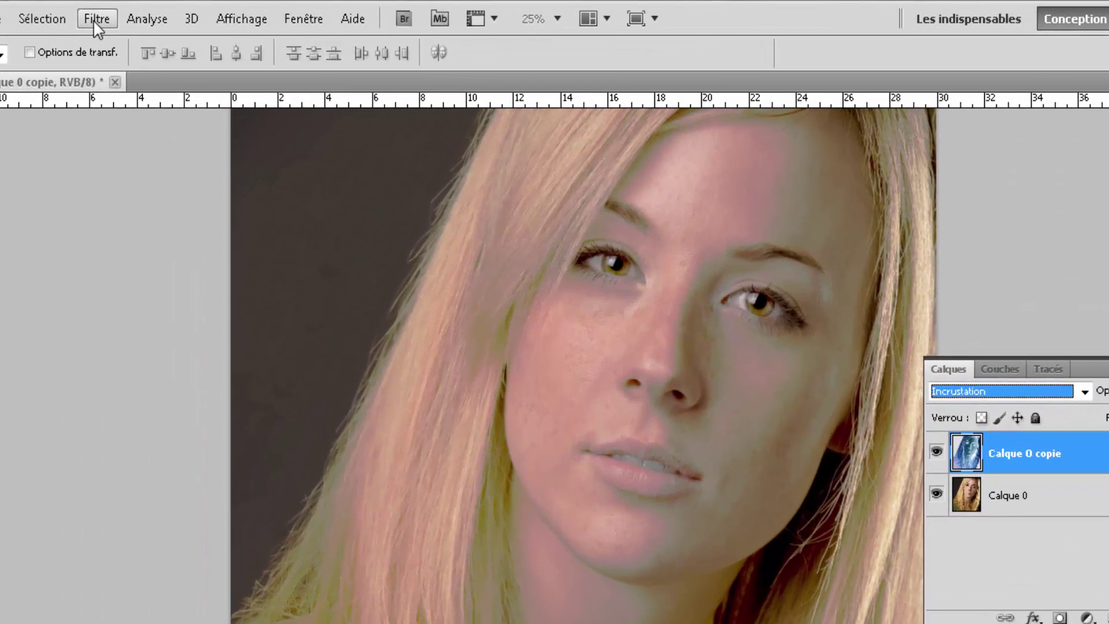
Step: Apply Passe-haut at a 20,5-pixel radius to the inverted copy, comparing with Aperçu
{"action": "left_click", "coordinate": [236, 14]}
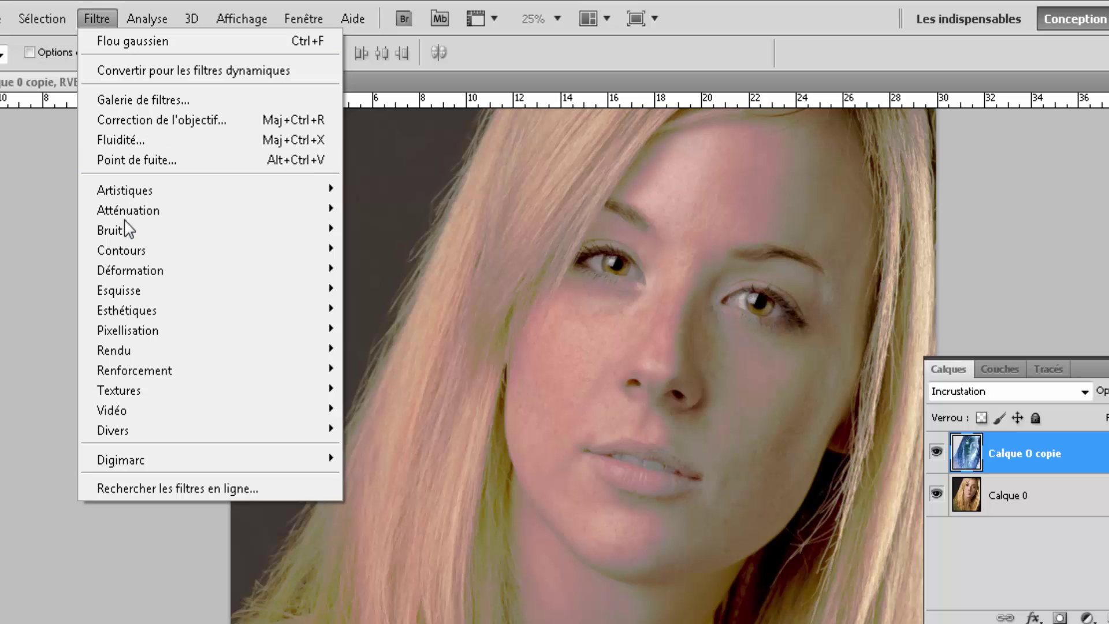
{"action": "mouse_move", "coordinate": [112, 430]}
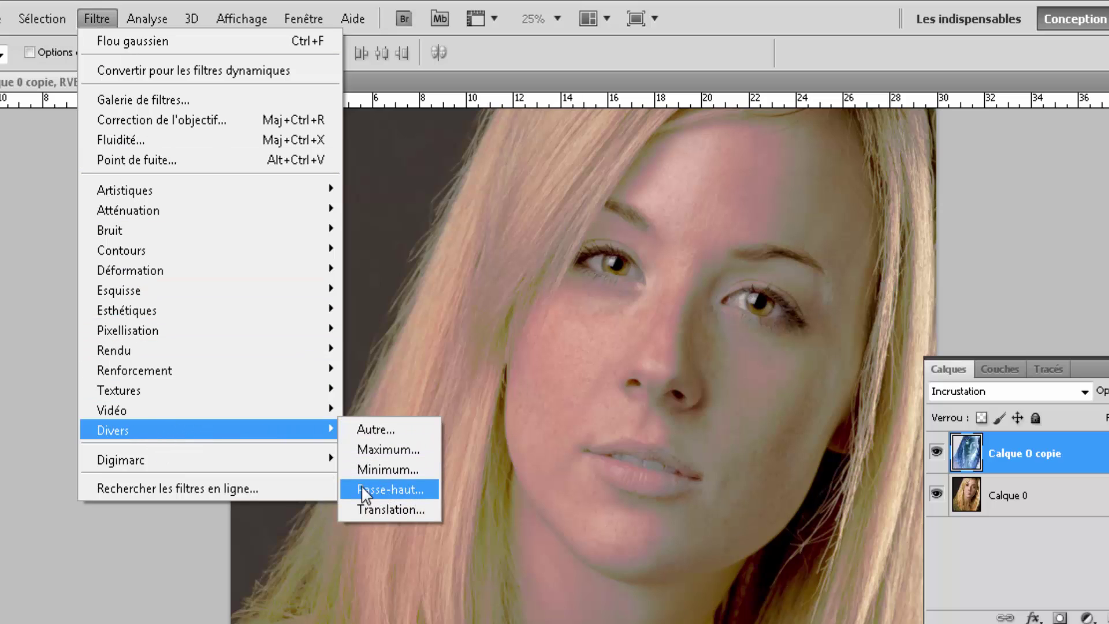
{"action": "left_click", "coordinate": [400, 487]}
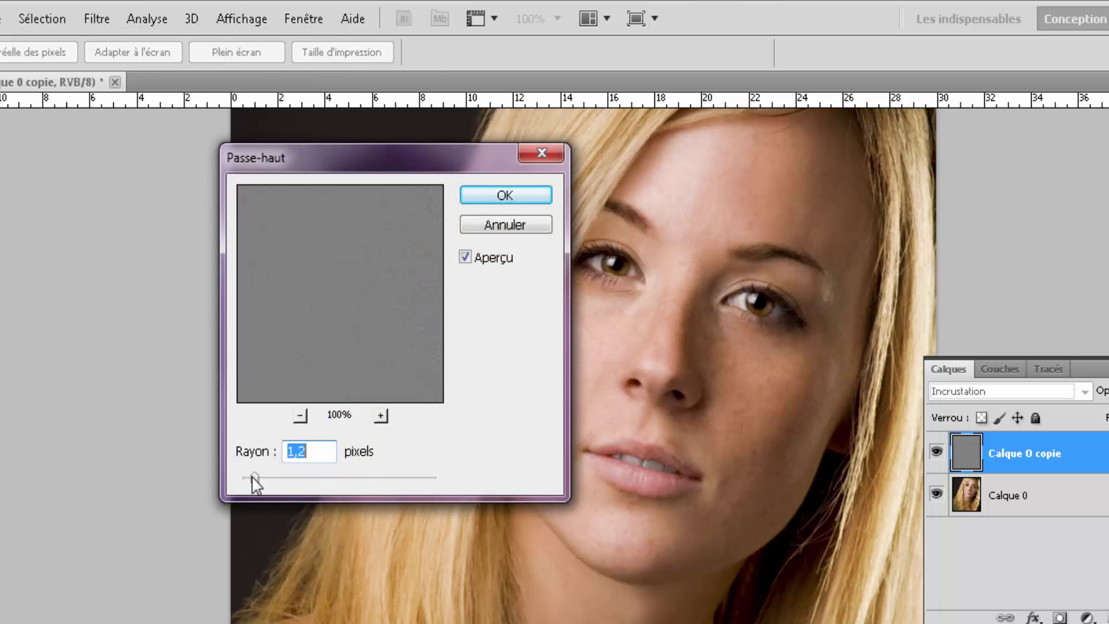
{"action": "left_click_drag", "start_coordinate": [254, 482], "coordinate": [283, 480]}
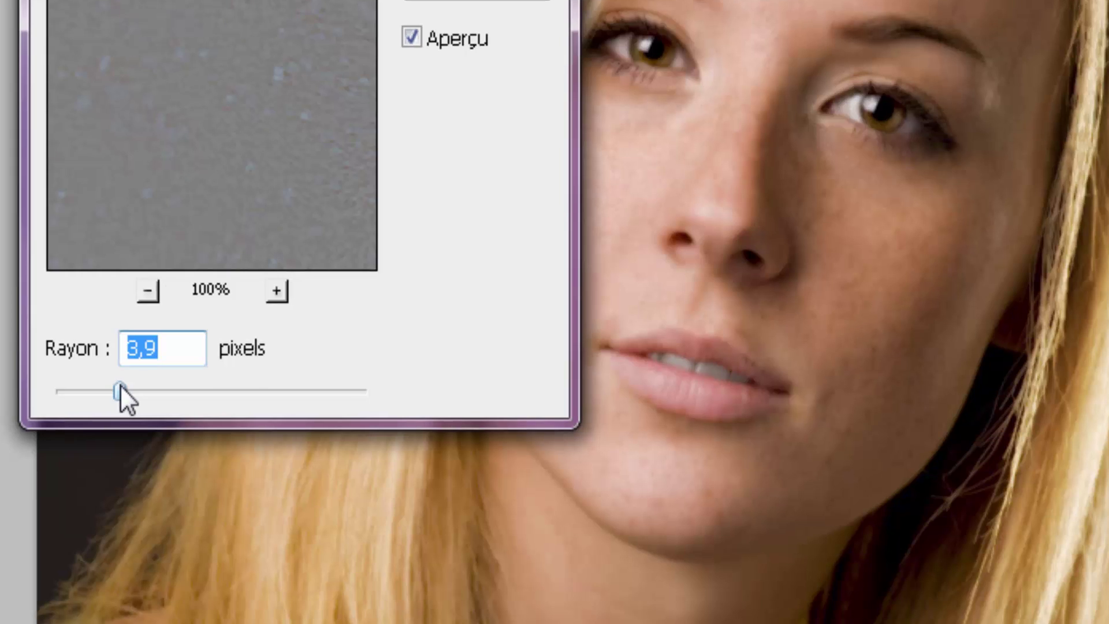
{"action": "mouse_move", "coordinate": [120, 388]}
{"action": "left_mouse_down"}
{"action": "mouse_move", "coordinate": [208, 383]}
{"action": "mouse_move", "coordinate": [199, 379]}
{"action": "left_mouse_up"}
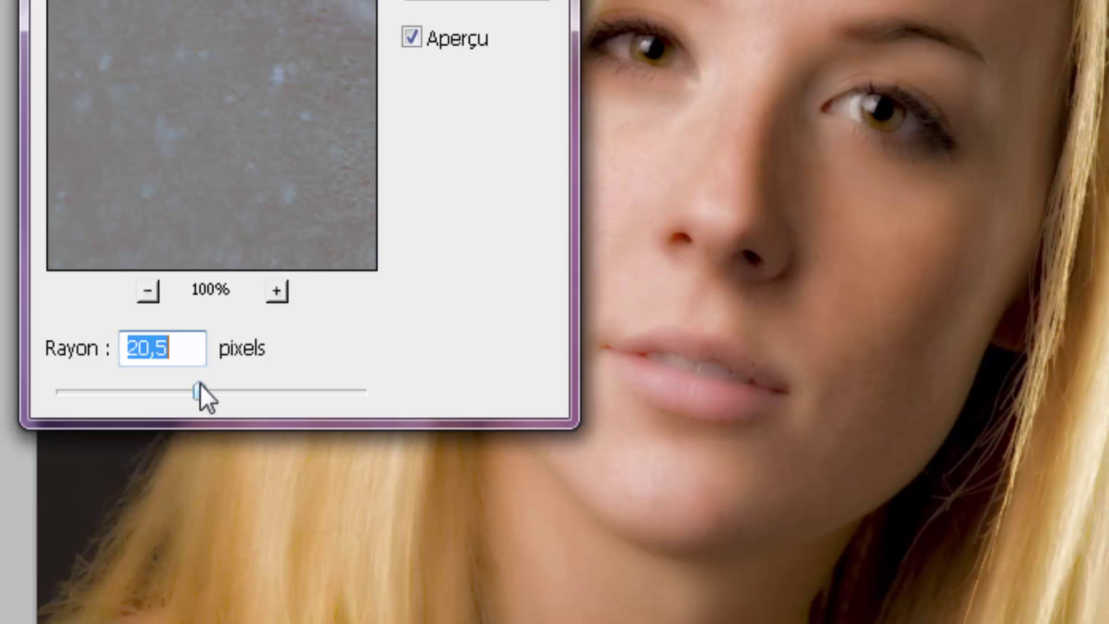
{"action": "left_click", "coordinate": [416, 36]}
{"action": "left_click", "coordinate": [416, 36]}
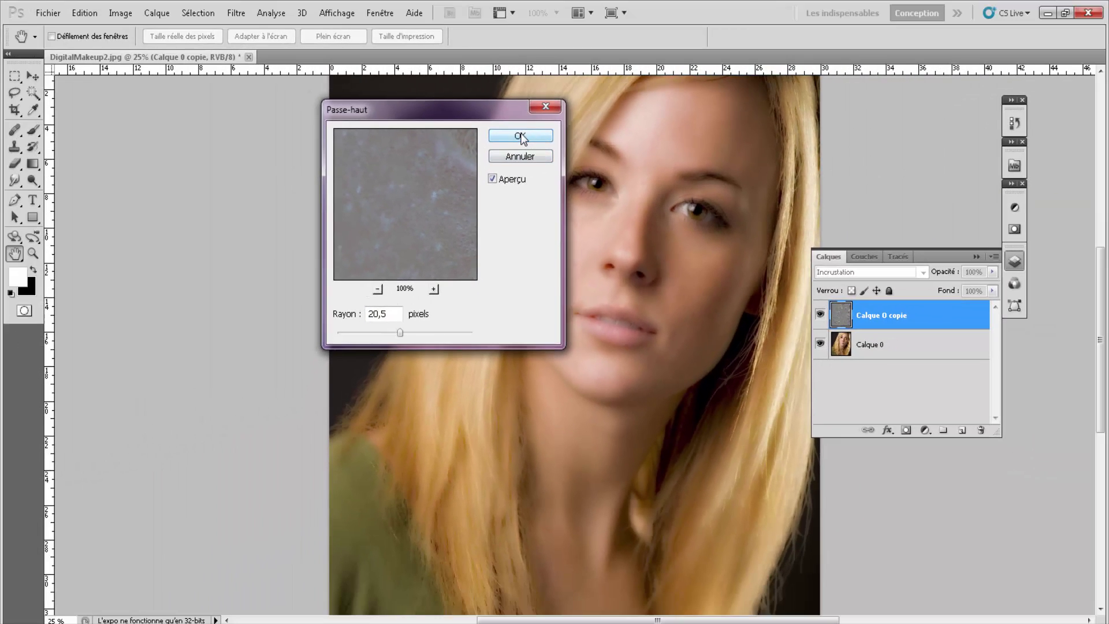
{"action": "left_click", "coordinate": [521, 138]}
{"action": "key", "text": "v"}
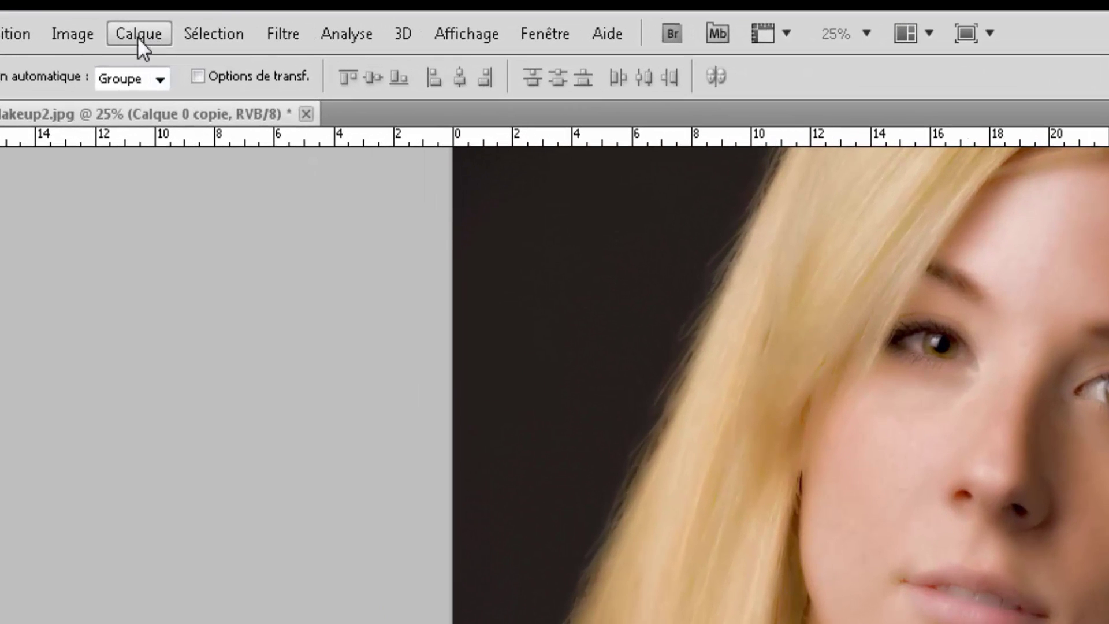
Step: Set the Flou gaussien radius to 2,9 pixels, comparing with Aperçu
{"action": "left_click", "coordinate": [292, 36]}
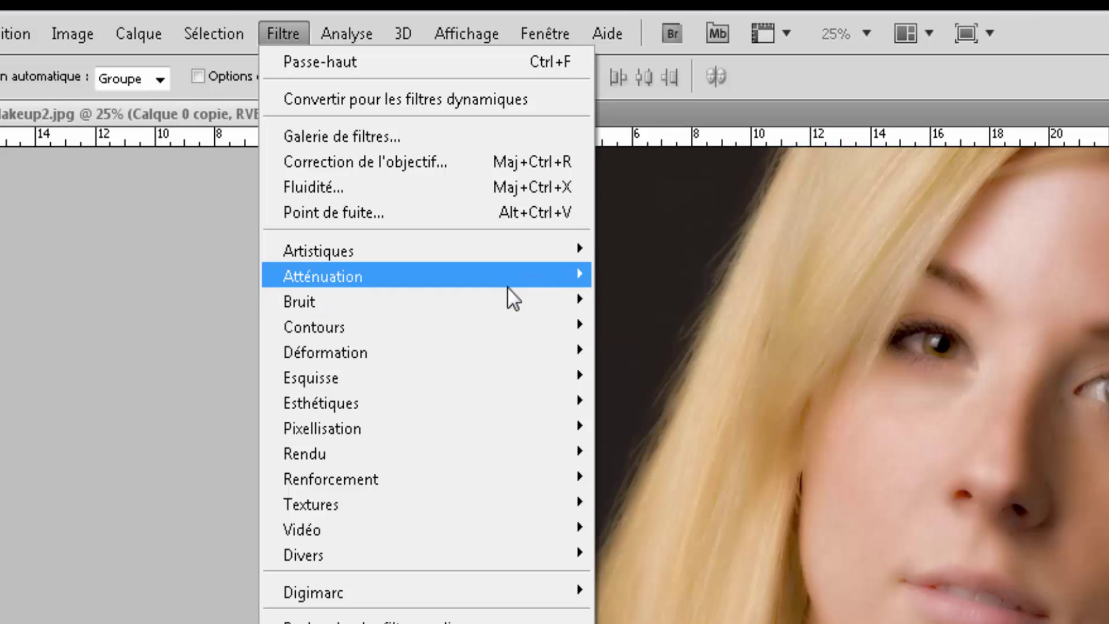
{"action": "mouse_move", "coordinate": [322, 276]}
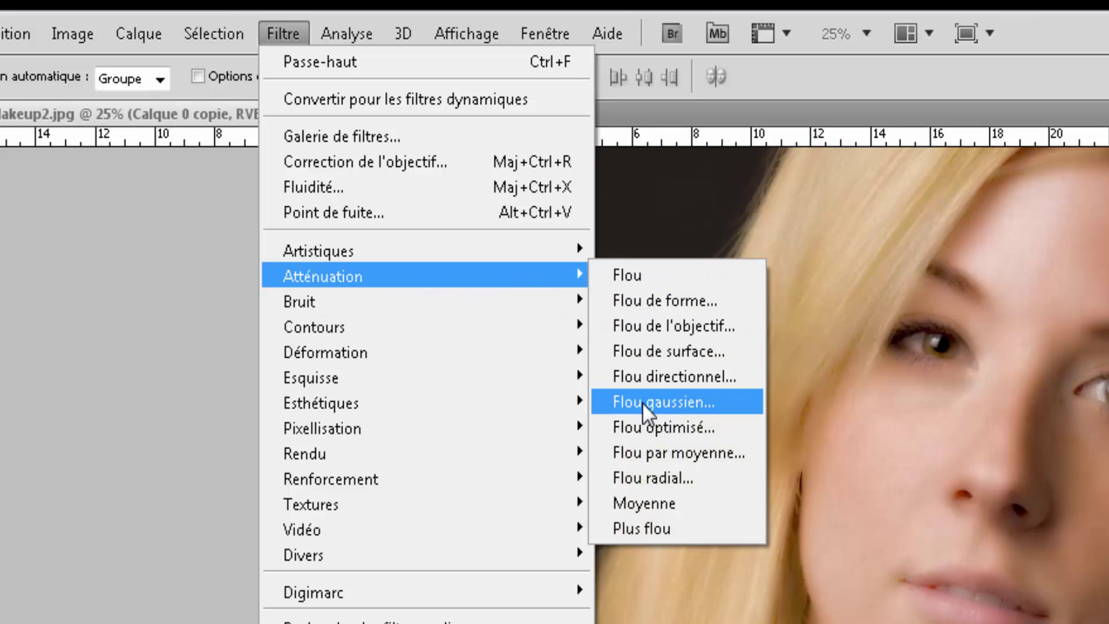
{"action": "left_click", "coordinate": [665, 401]}
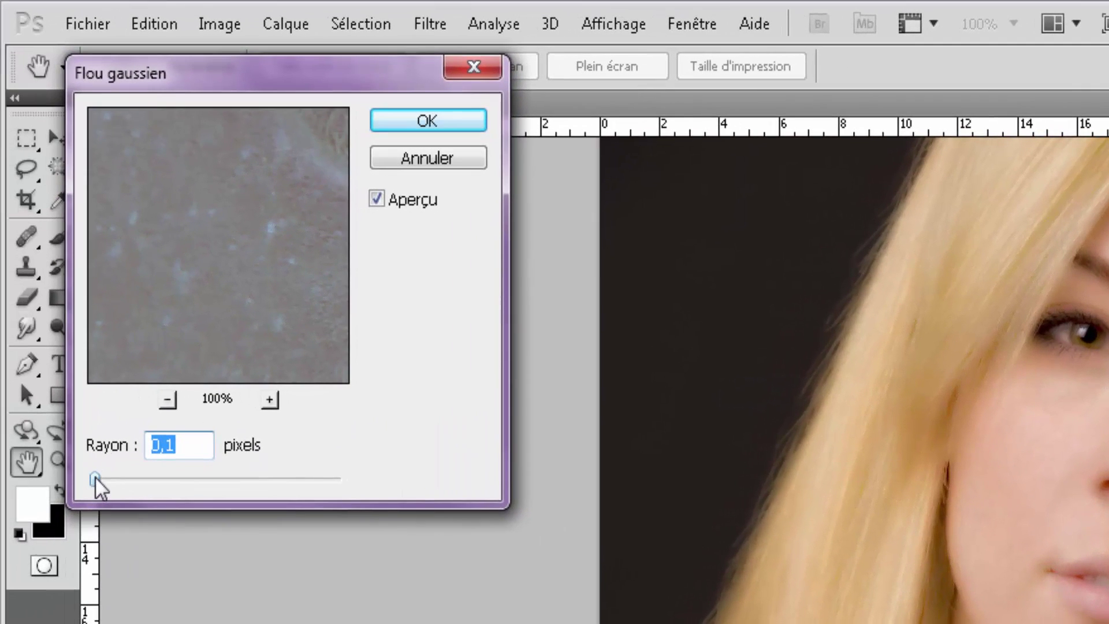
{"action": "left_click_drag", "start_coordinate": [81, 479], "coordinate": [129, 477]}
{"action": "left_click_drag", "start_coordinate": [269, 95], "coordinate": [539, 156]}
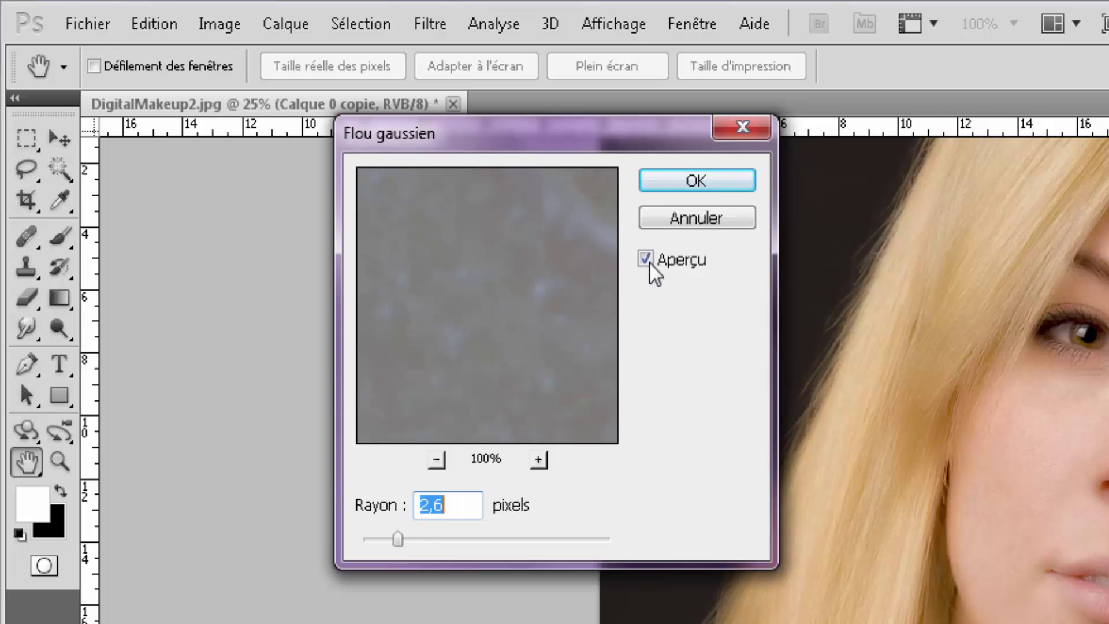
{"action": "left_click", "coordinate": [649, 260]}
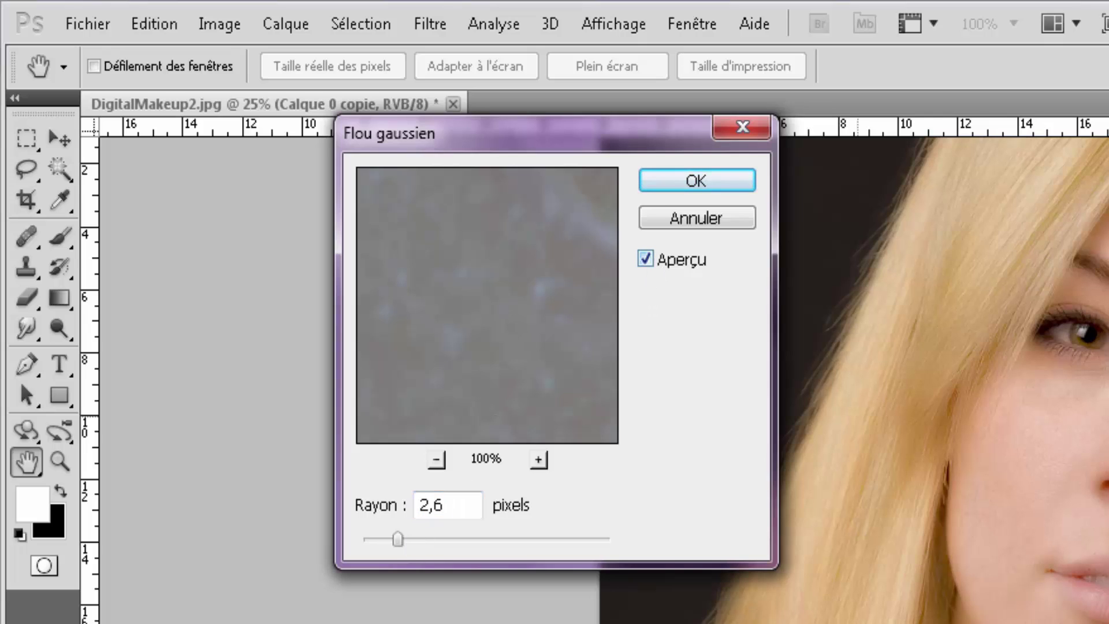
{"action": "left_click", "coordinate": [647, 261]}
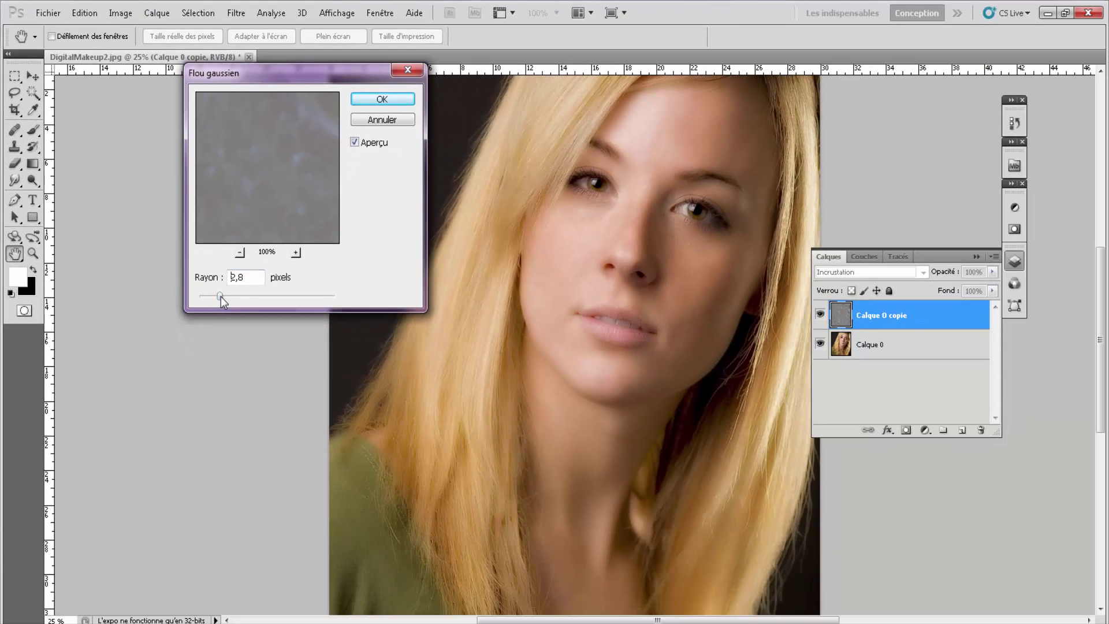
{"action": "left_click", "coordinate": [220, 297]}
Step: Apply the 2,9-pixel Flou gaussien and give Calque 0 copie a black layer mask
{"action": "left_click", "coordinate": [383, 99]}
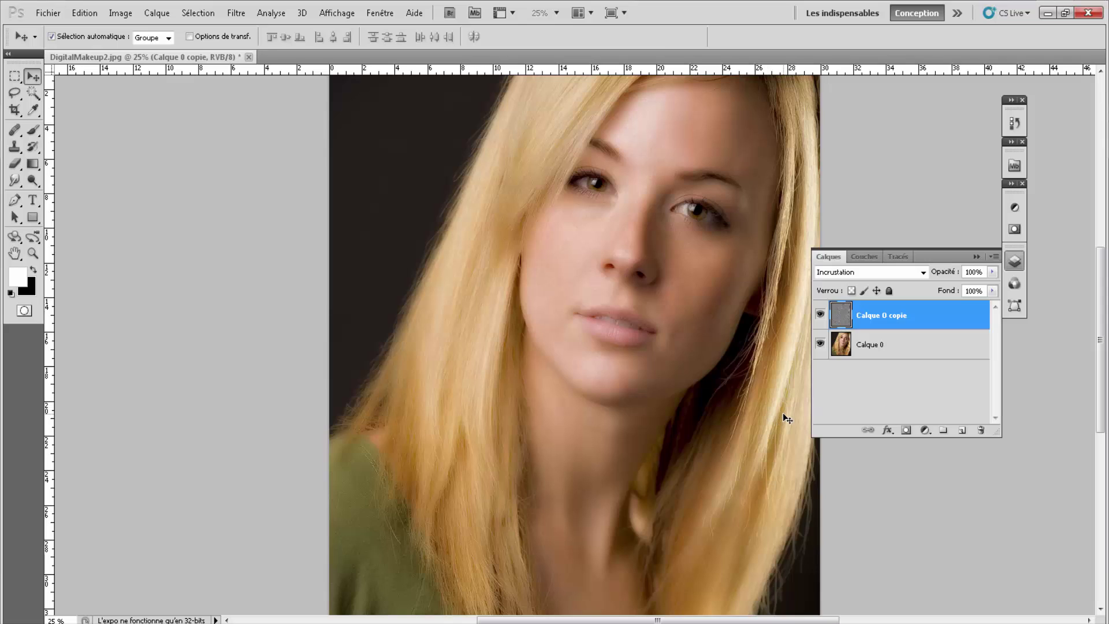
{"action": "left_click", "coordinate": [906, 430], "text": "alt"}
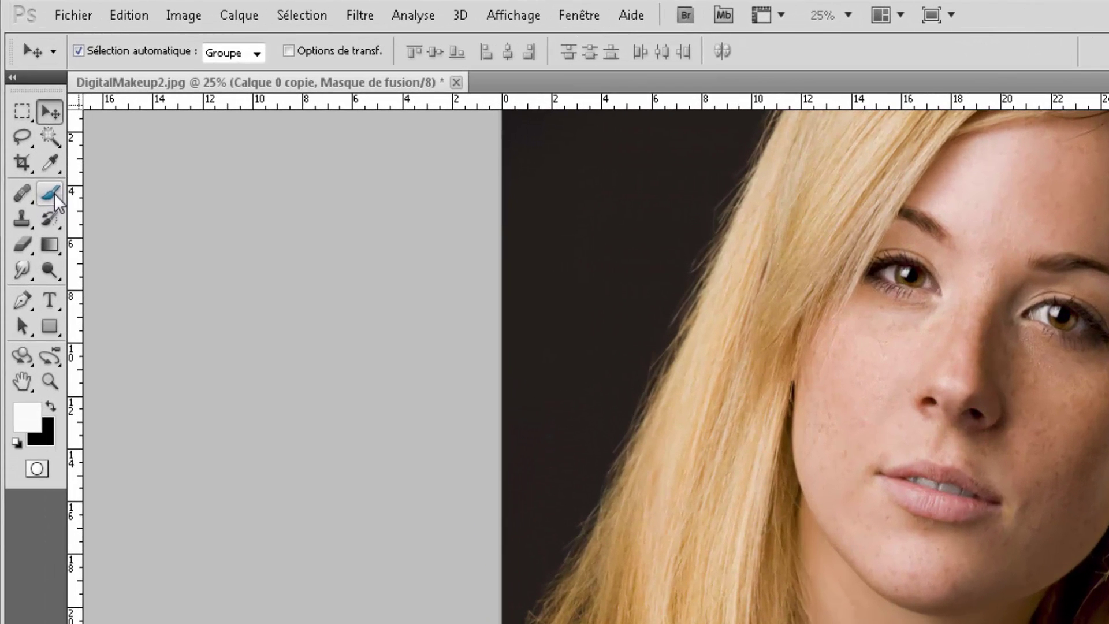
Step: Select the Pinceau brush with a soft 137 px tip and zoom in on the face
{"action": "left_click", "coordinate": [33, 130]}
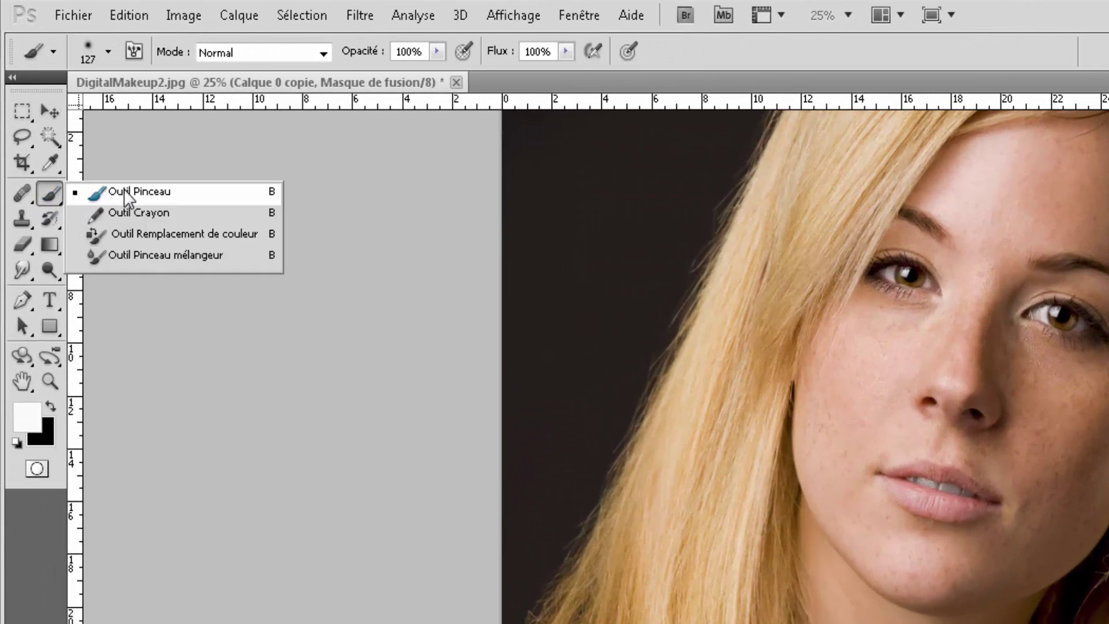
{"action": "left_click", "coordinate": [86, 198]}
{"action": "left_click", "coordinate": [108, 52]}
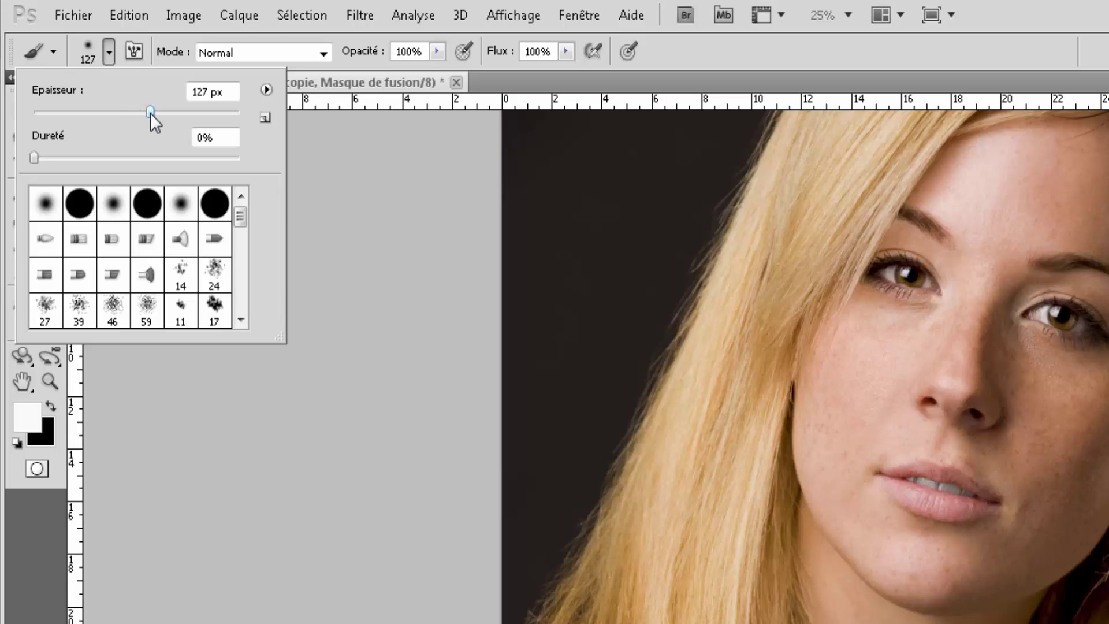
{"action": "left_click_drag", "start_coordinate": [150, 113], "coordinate": [154, 112]}
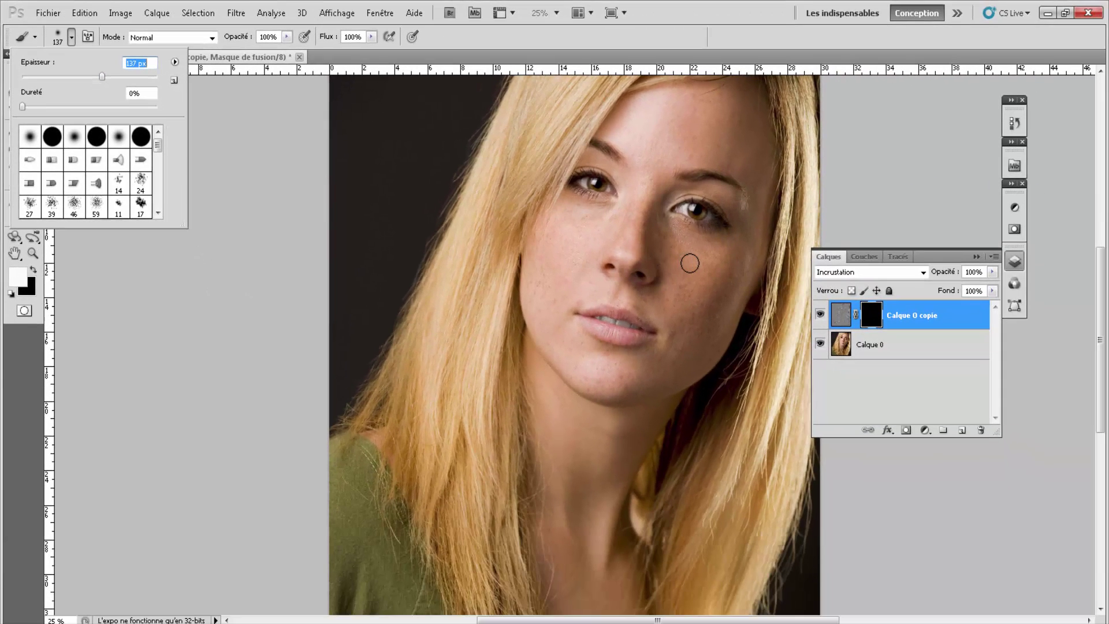
{"action": "key", "text": "Return"}
{"action": "key", "text": "ctrl+plus"}
{"action": "key", "text": "ctrl+plus"}
{"action": "key", "text": "ctrl+plus"}
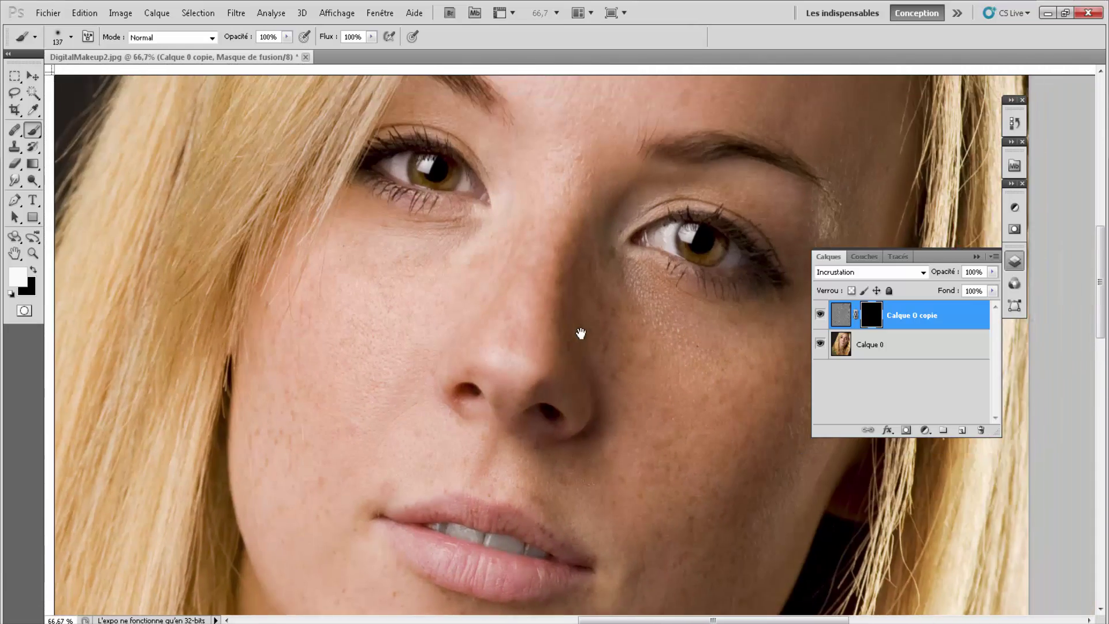
Step: Paint white on the mask over the forehead, brows, temple and nose bridge
{"action": "mouse_move", "coordinate": [579, 331]}
{"action": "left_mouse_down"}
{"action": "mouse_move", "coordinate": [545, 445]}
{"action": "mouse_move", "coordinate": [493, 498]}
{"action": "left_mouse_up"}
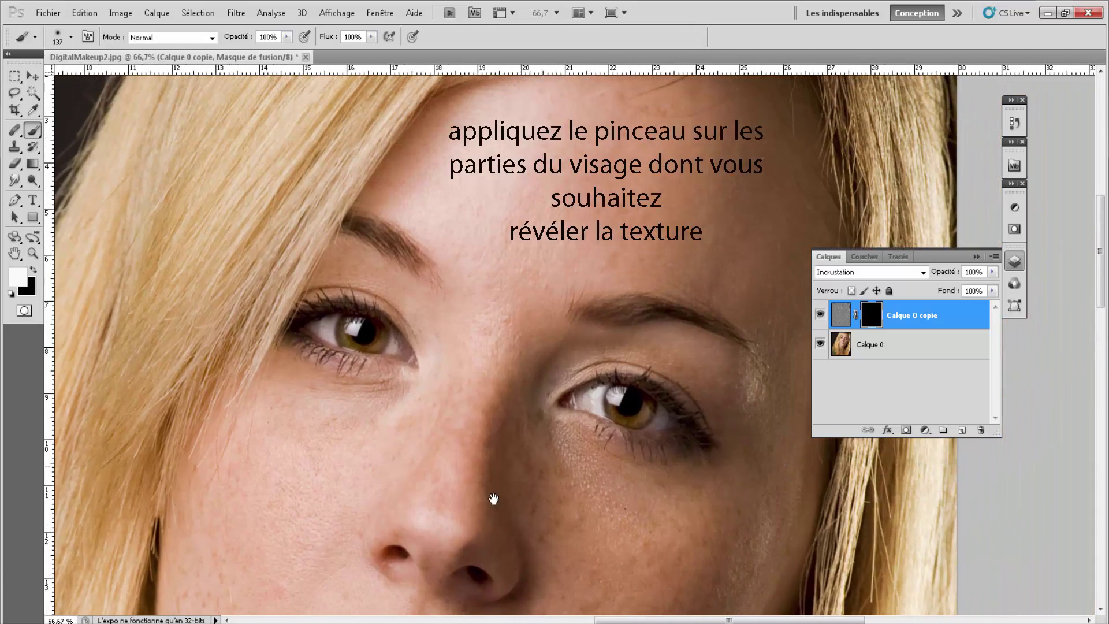
{"action": "left_click_drag", "start_coordinate": [596, 286], "coordinate": [547, 329]}
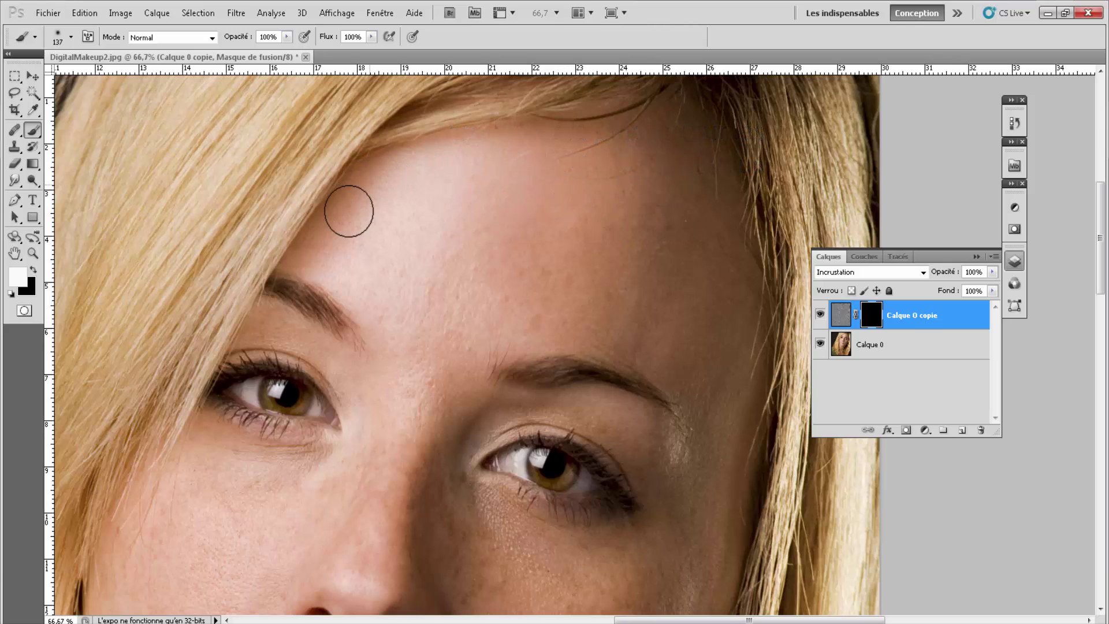
{"action": "mouse_move", "coordinate": [312, 250]}
{"action": "left_mouse_down"}
{"action": "mouse_move", "coordinate": [371, 292]}
{"action": "mouse_move", "coordinate": [391, 287]}
{"action": "left_mouse_up"}
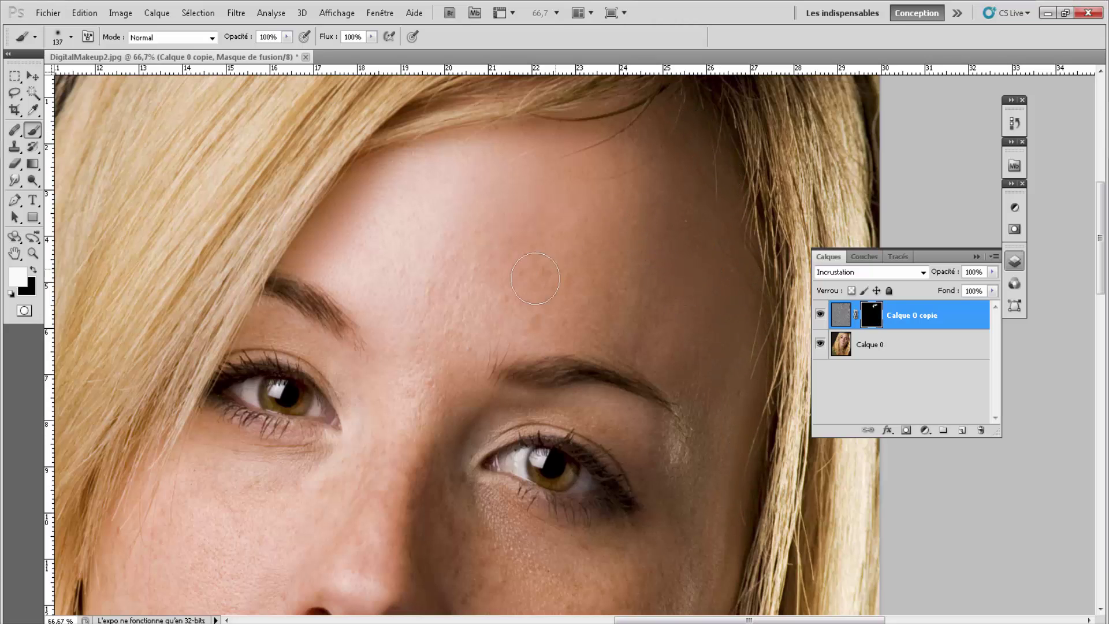
{"action": "mouse_move", "coordinate": [601, 339]}
{"action": "left_mouse_down"}
{"action": "mouse_move", "coordinate": [668, 376]}
{"action": "mouse_move", "coordinate": [705, 441]}
{"action": "mouse_move", "coordinate": [628, 425]}
{"action": "mouse_move", "coordinate": [572, 396]}
{"action": "mouse_move", "coordinate": [482, 414]}
{"action": "left_mouse_up"}
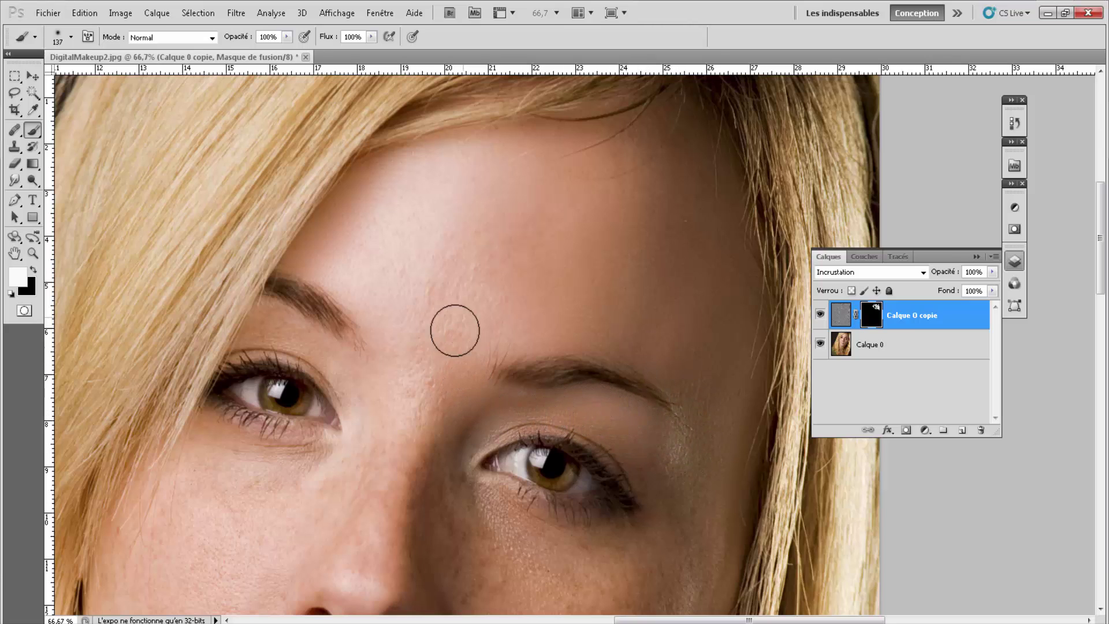
{"action": "mouse_move", "coordinate": [455, 330]}
{"action": "left_mouse_down"}
{"action": "mouse_move", "coordinate": [379, 389]}
{"action": "mouse_move", "coordinate": [270, 330]}
{"action": "left_mouse_up"}
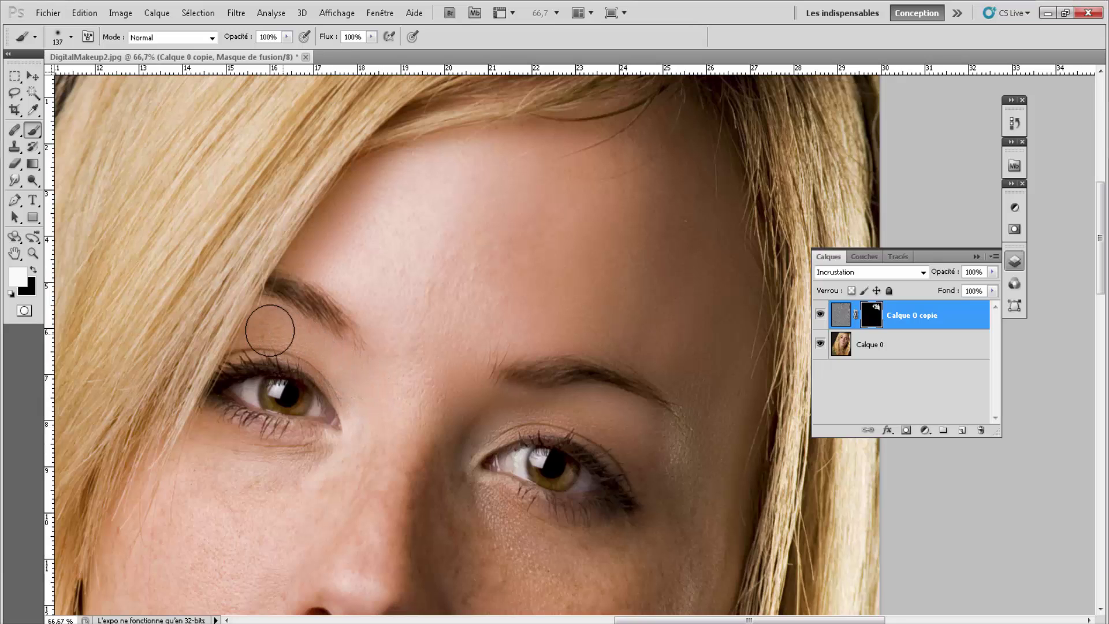
{"action": "scroll", "coordinate": [425, 292], "scroll_direction": "down", "scroll_amount": 2}
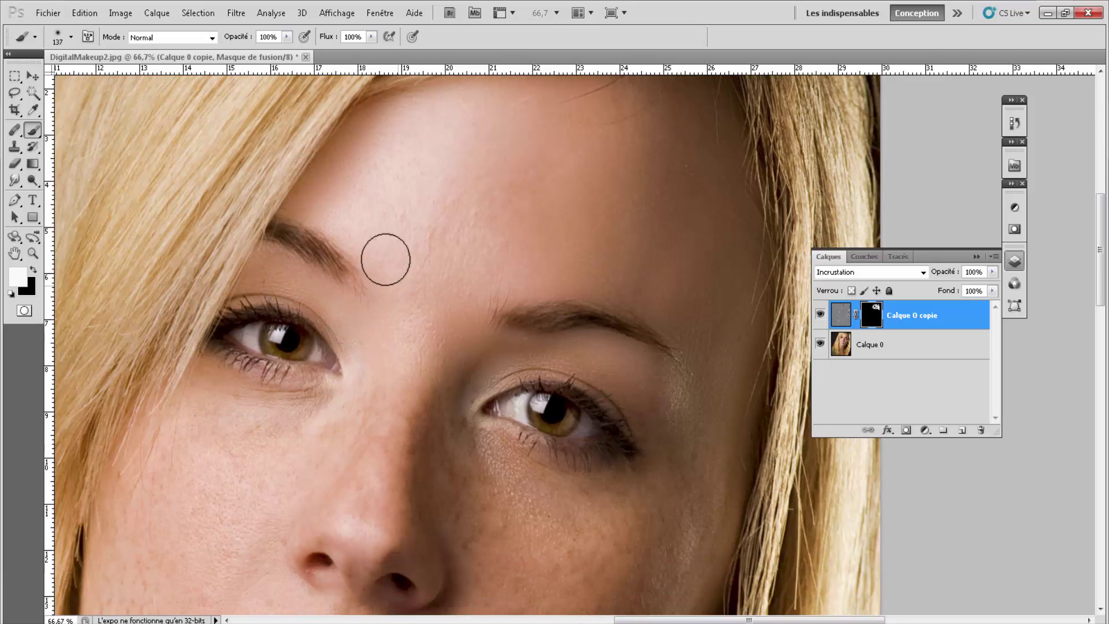
{"action": "mouse_move", "coordinate": [385, 259]}
{"action": "left_mouse_down"}
{"action": "mouse_move", "coordinate": [330, 198]}
{"action": "mouse_move", "coordinate": [537, 179]}
{"action": "mouse_move", "coordinate": [473, 185]}
{"action": "mouse_move", "coordinate": [651, 222]}
{"action": "left_mouse_up"}
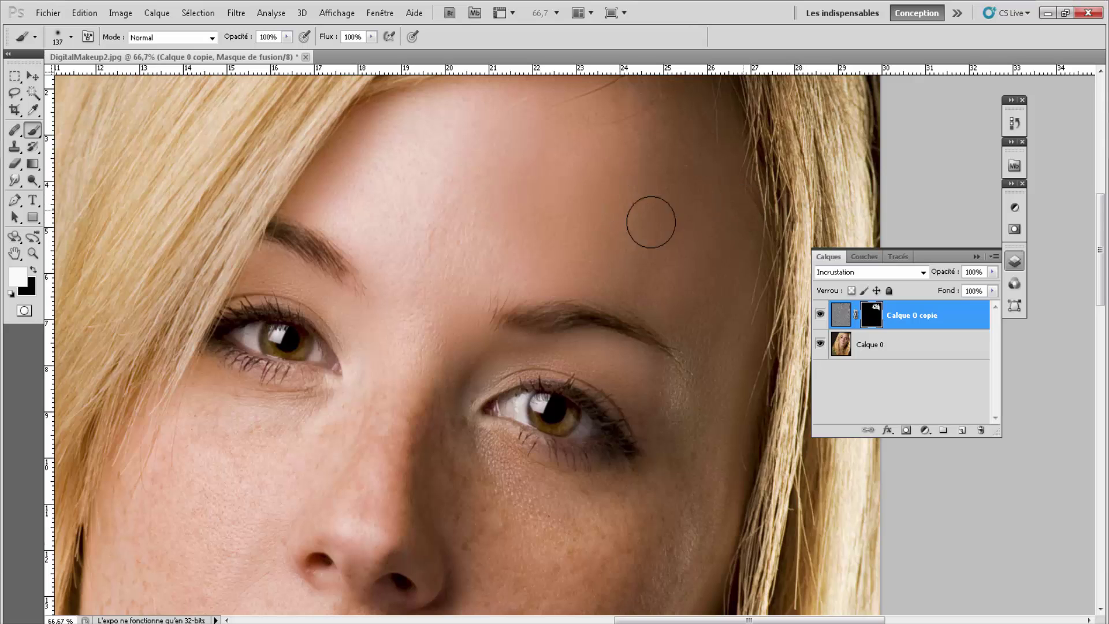
{"action": "scroll", "coordinate": [458, 264], "scroll_direction": "down", "scroll_amount": 5}
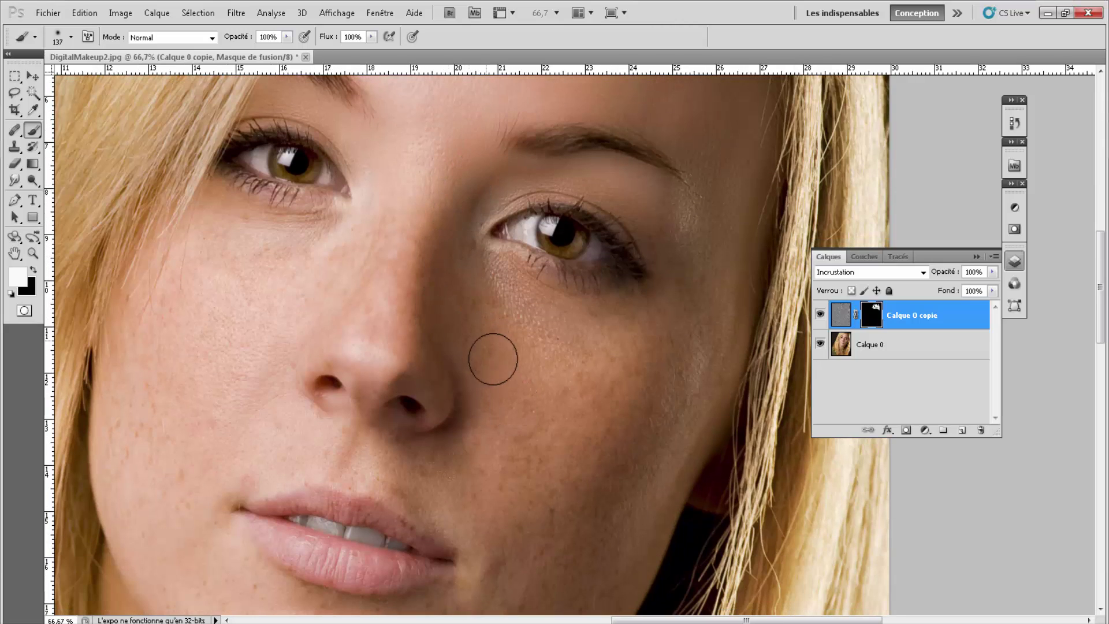
Step: Paint white on the mask across the cheeks, nose, mouth area and chin
{"action": "mouse_move", "coordinate": [492, 358]}
{"action": "left_mouse_down"}
{"action": "mouse_move", "coordinate": [686, 339]}
{"action": "mouse_move", "coordinate": [646, 327]}
{"action": "mouse_move", "coordinate": [668, 232]}
{"action": "mouse_move", "coordinate": [647, 208]}
{"action": "left_mouse_up"}
{"action": "left_click_drag", "start_coordinate": [322, 309], "coordinate": [330, 240]}
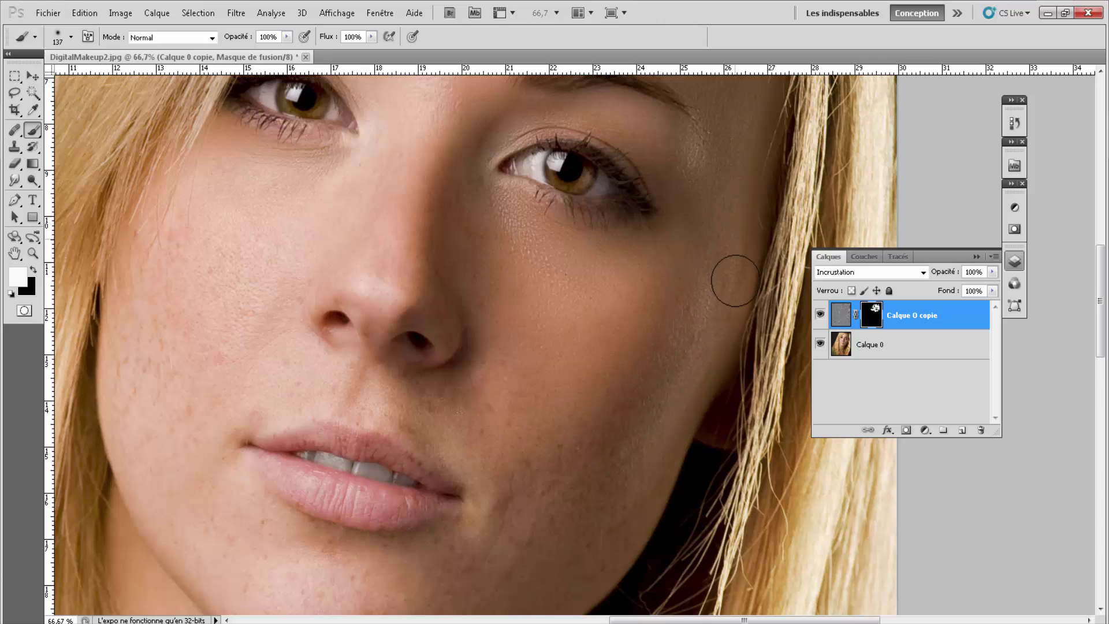
{"action": "left_click_drag", "start_coordinate": [651, 489], "coordinate": [666, 330]}
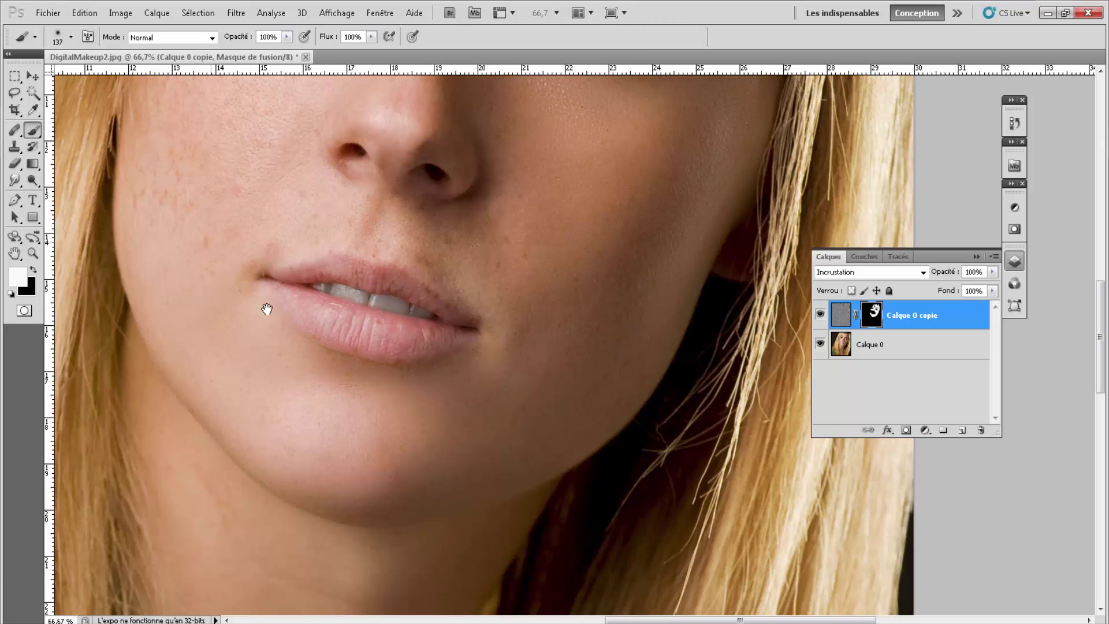
{"action": "left_click_drag", "start_coordinate": [265, 305], "coordinate": [342, 425]}
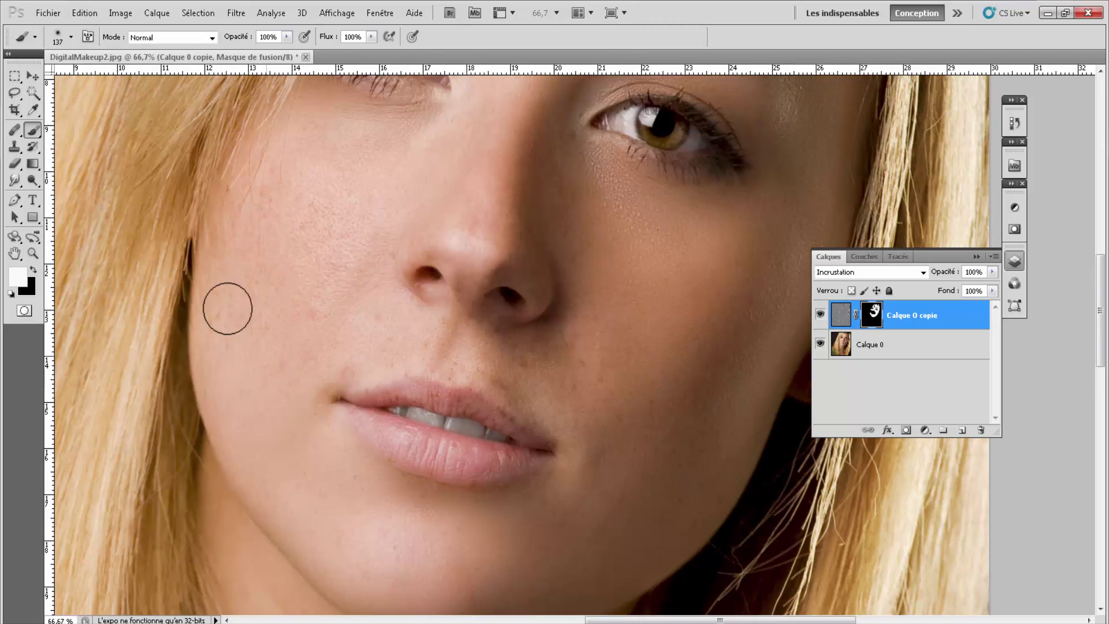
{"action": "left_click_drag", "start_coordinate": [274, 248], "coordinate": [243, 388]}
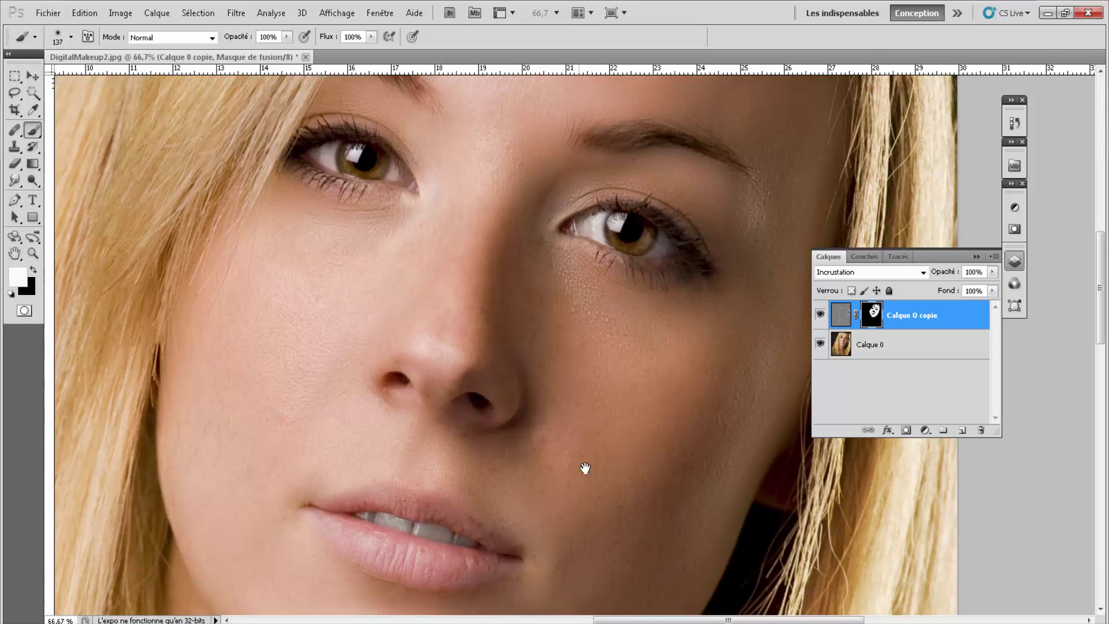
{"action": "left_click_drag", "start_coordinate": [549, 564], "coordinate": [560, 470]}
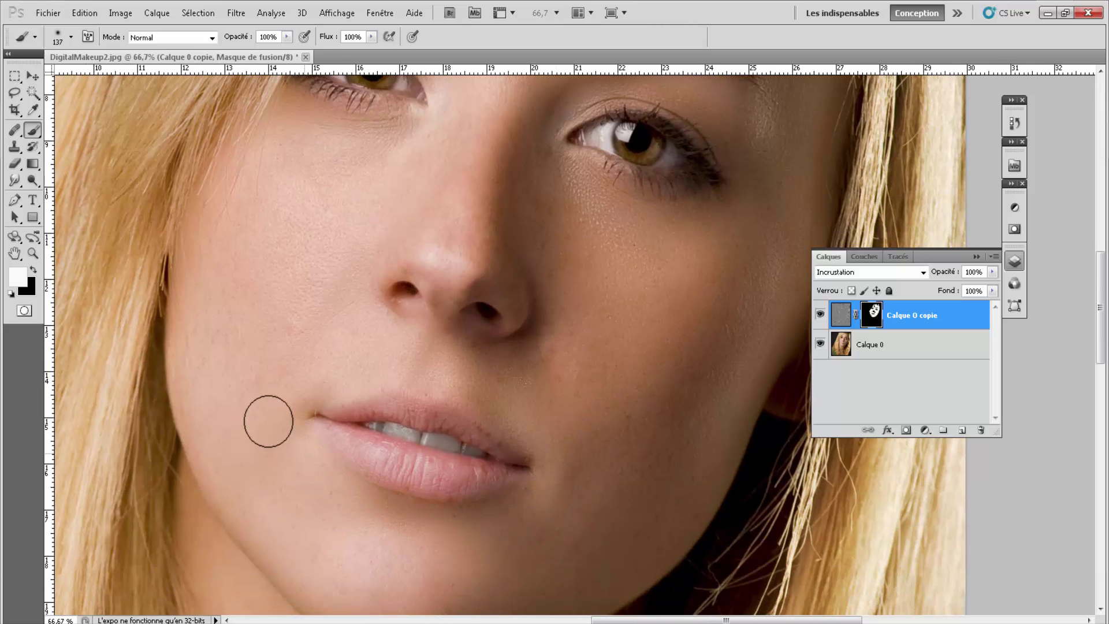
{"action": "left_click_drag", "start_coordinate": [528, 380], "coordinate": [433, 383]}
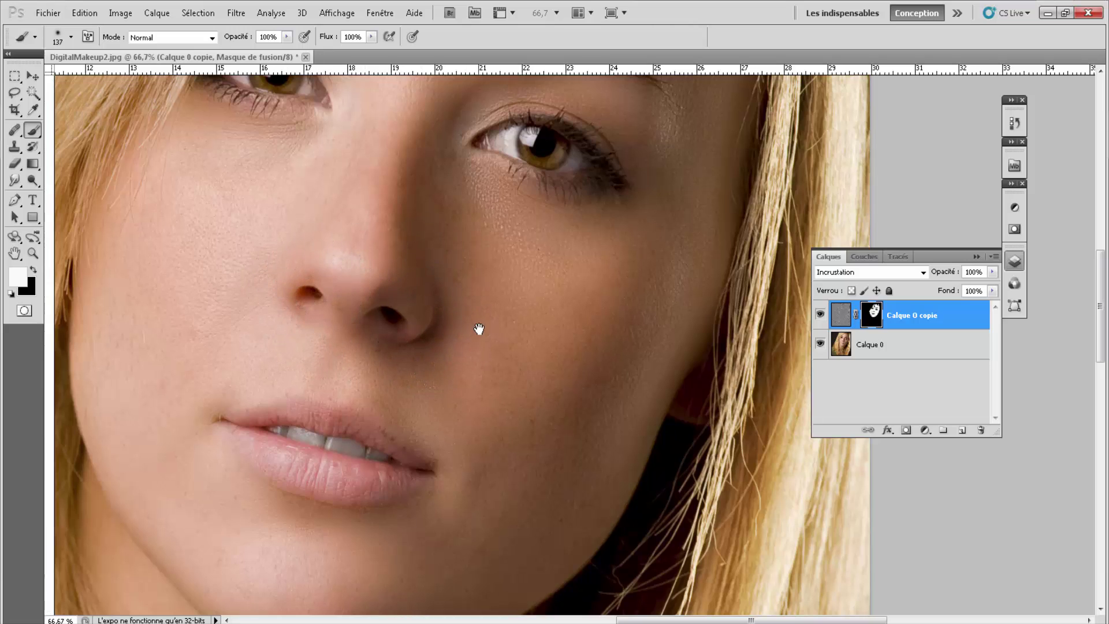
{"action": "scroll", "coordinate": [471, 327], "scroll_direction": "up", "scroll_amount": 3}
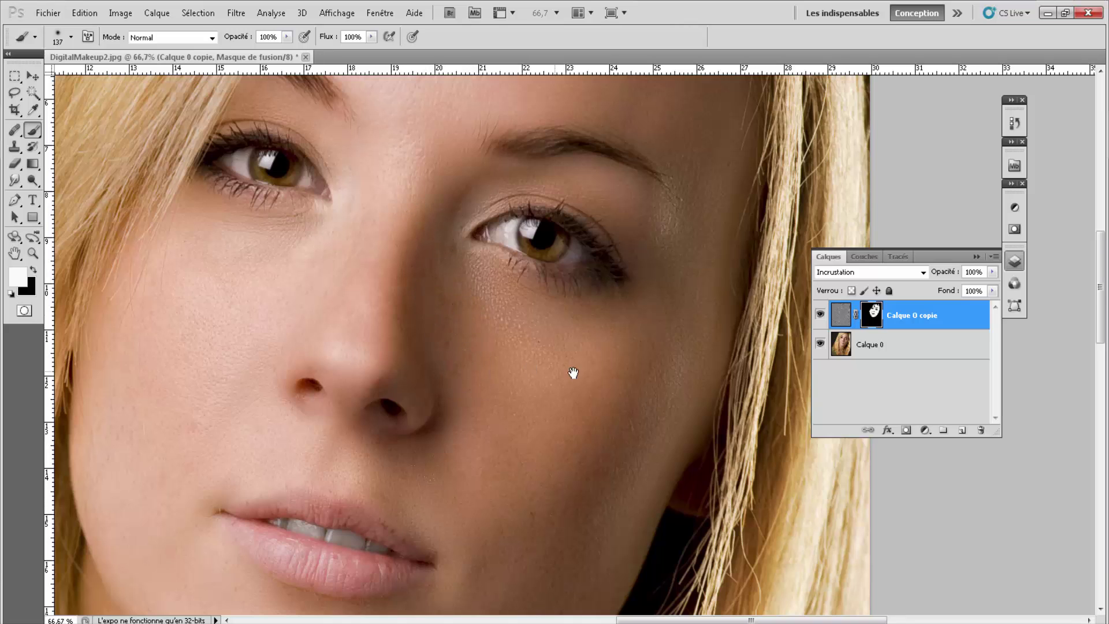
{"action": "scroll", "coordinate": [574, 371], "scroll_direction": "down", "scroll_amount": 2}
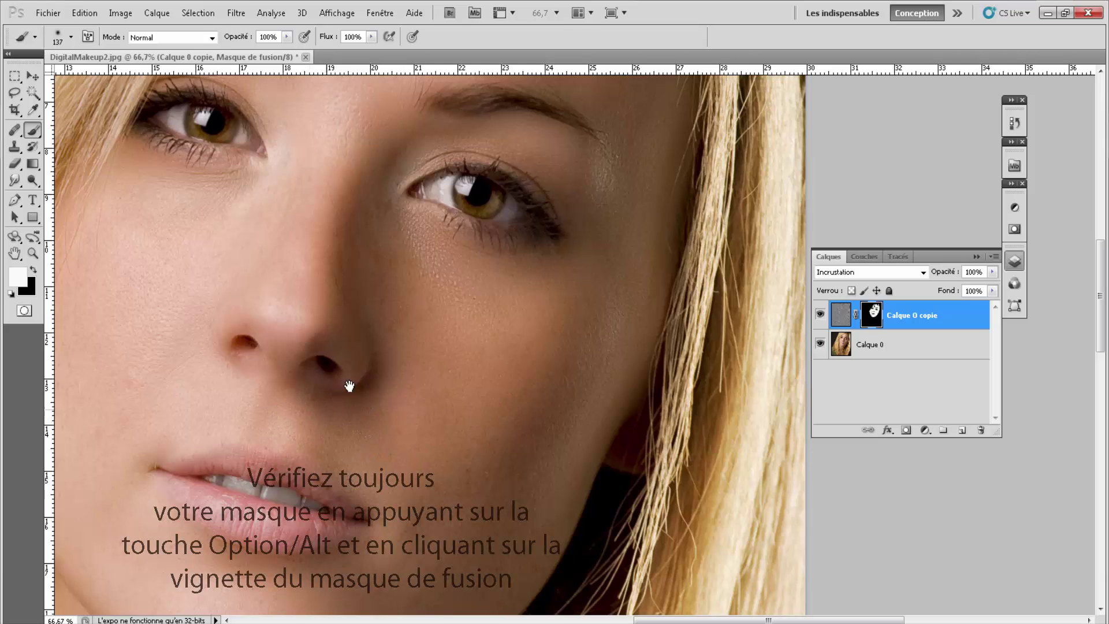
{"action": "left_click_drag", "start_coordinate": [348, 385], "coordinate": [372, 499]}
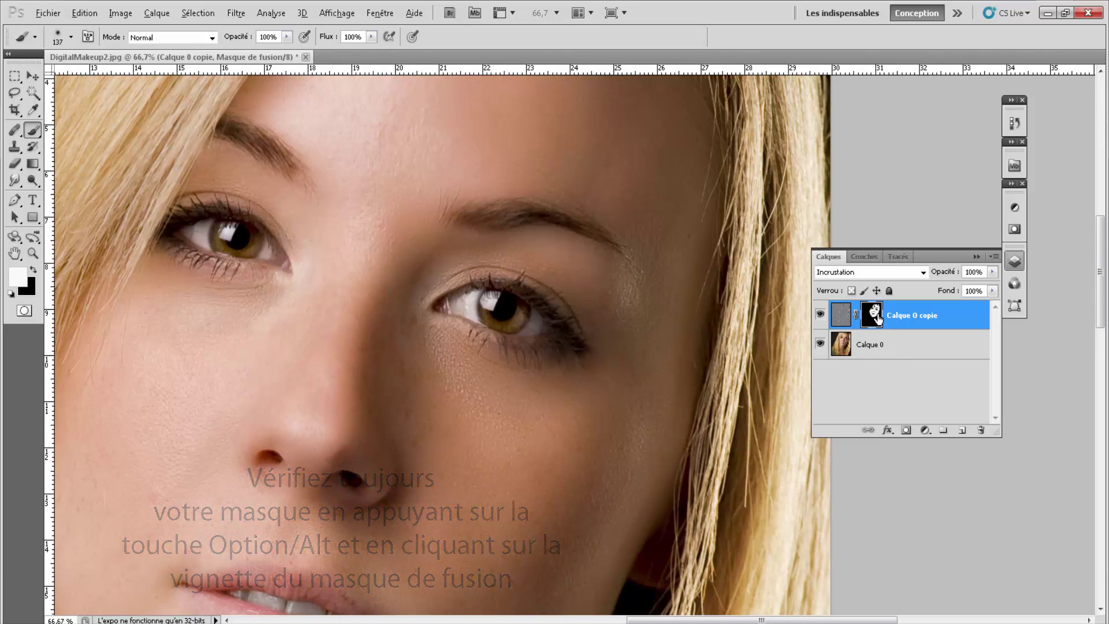
Step: View the mask alone, whiten the dark forehead gaps, then check the photo
{"action": "left_click", "coordinate": [878, 316], "text": "alt"}
{"action": "scroll", "coordinate": [533, 235], "scroll_direction": "up", "scroll_amount": 2}
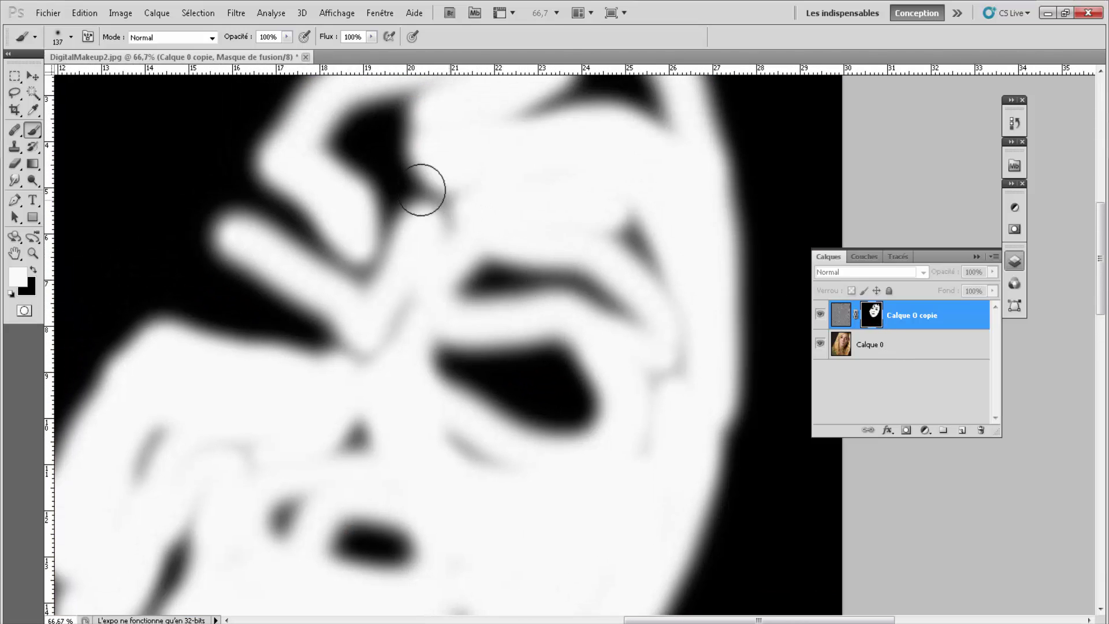
{"action": "mouse_move", "coordinate": [421, 190]}
{"action": "left_mouse_down"}
{"action": "mouse_move", "coordinate": [347, 137]}
{"action": "mouse_move", "coordinate": [453, 92]}
{"action": "mouse_move", "coordinate": [334, 145]}
{"action": "mouse_move", "coordinate": [389, 231]}
{"action": "mouse_move", "coordinate": [391, 279]}
{"action": "mouse_move", "coordinate": [391, 144]}
{"action": "mouse_move", "coordinate": [448, 234]}
{"action": "mouse_move", "coordinate": [591, 198]}
{"action": "mouse_move", "coordinate": [668, 260]}
{"action": "mouse_move", "coordinate": [669, 389]}
{"action": "mouse_move", "coordinate": [652, 246]}
{"action": "mouse_move", "coordinate": [609, 213]}
{"action": "mouse_move", "coordinate": [596, 317]}
{"action": "left_mouse_up"}
{"action": "left_click_drag", "start_coordinate": [643, 257], "coordinate": [641, 135]}
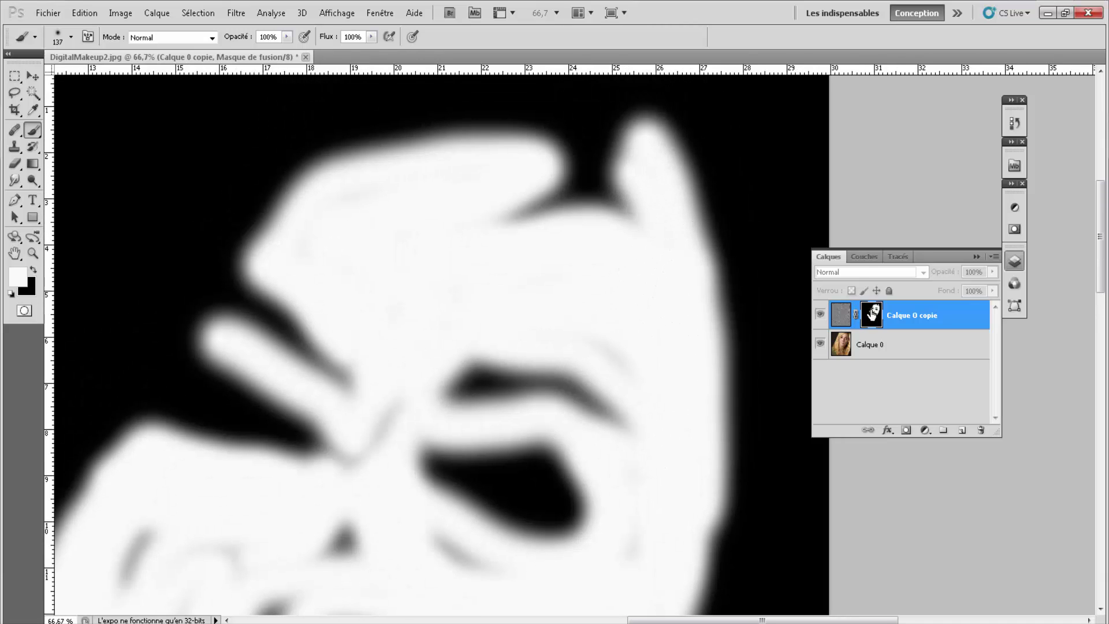
{"action": "left_click", "coordinate": [875, 322], "text": "alt"}
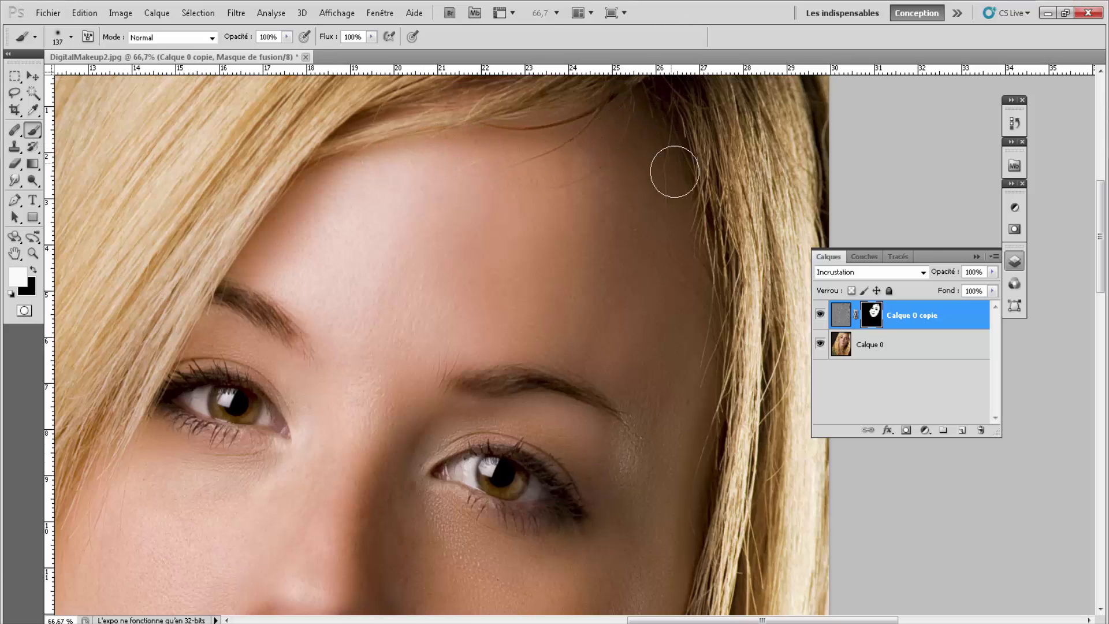
Step: Whiten the remaining grey spots at the hairline, cheeks and chin, then view the photo
{"action": "left_click", "coordinate": [882, 317], "text": "alt"}
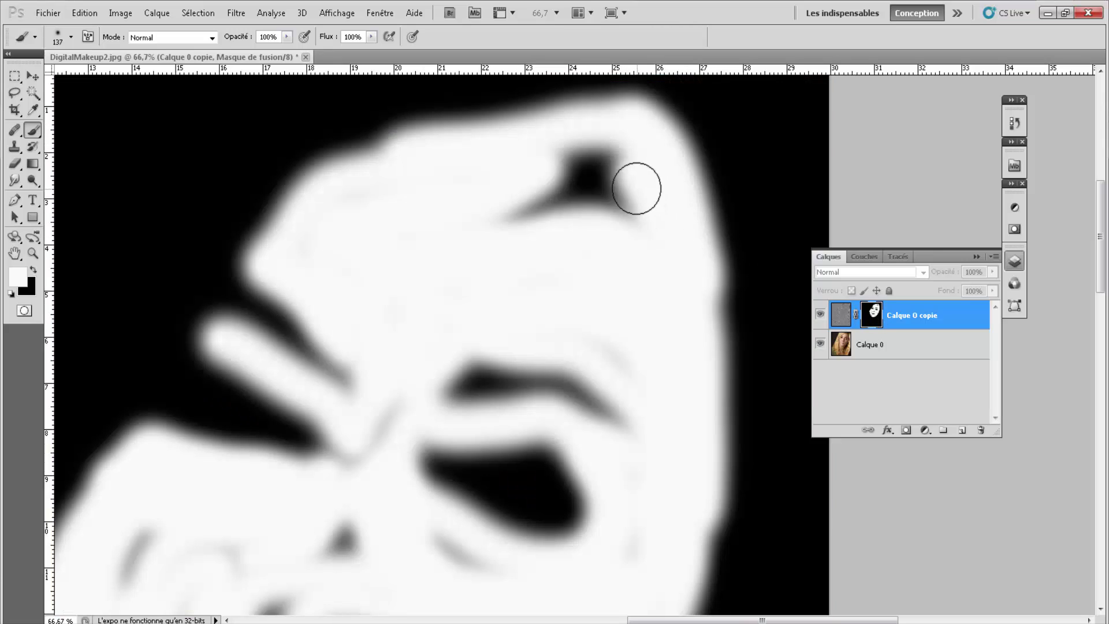
{"action": "mouse_move", "coordinate": [636, 185]}
{"action": "left_mouse_down"}
{"action": "mouse_move", "coordinate": [547, 185]}
{"action": "mouse_move", "coordinate": [585, 149]}
{"action": "mouse_move", "coordinate": [495, 218]}
{"action": "mouse_move", "coordinate": [670, 245]}
{"action": "left_mouse_up"}
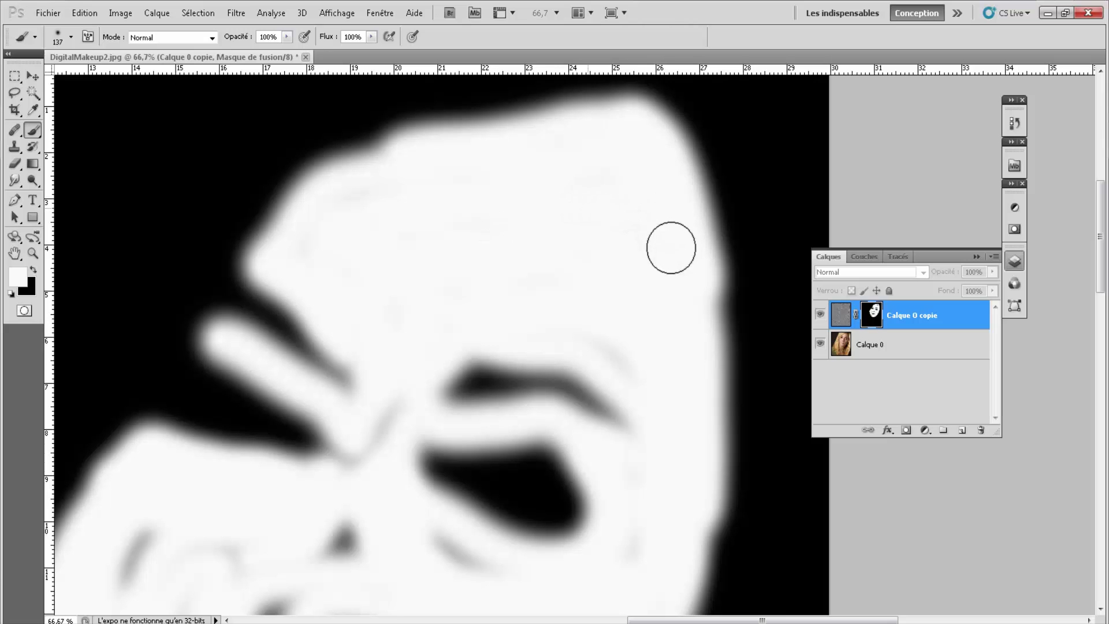
{"action": "left_click_drag", "start_coordinate": [477, 265], "coordinate": [468, 148]}
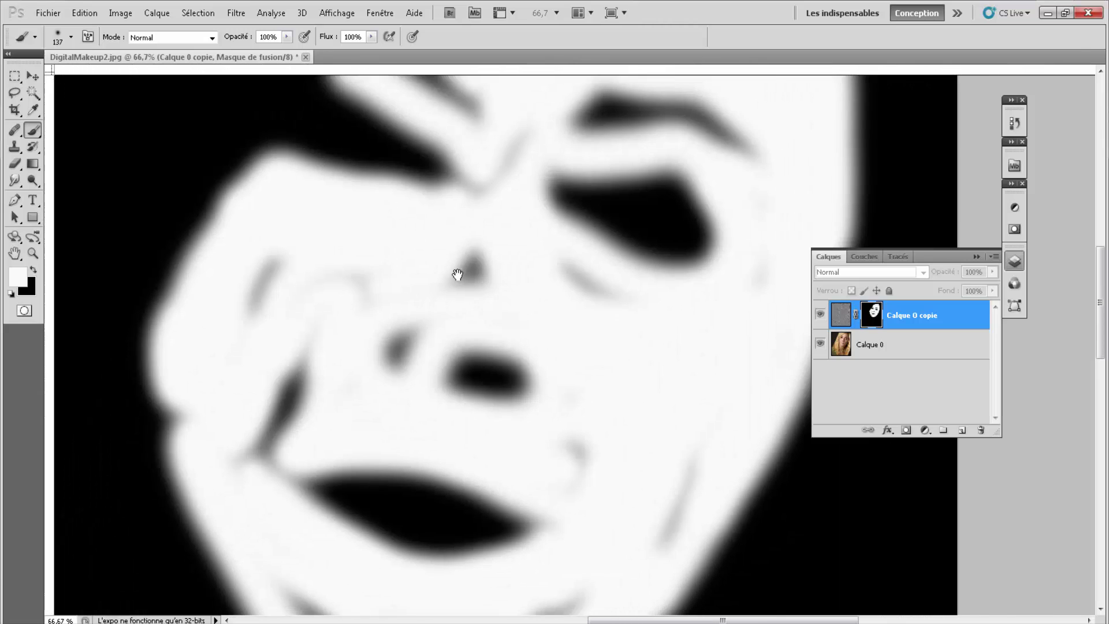
{"action": "mouse_move", "coordinate": [461, 272]}
{"action": "left_mouse_down"}
{"action": "mouse_move", "coordinate": [536, 196]}
{"action": "mouse_move", "coordinate": [555, 158]}
{"action": "left_mouse_up"}
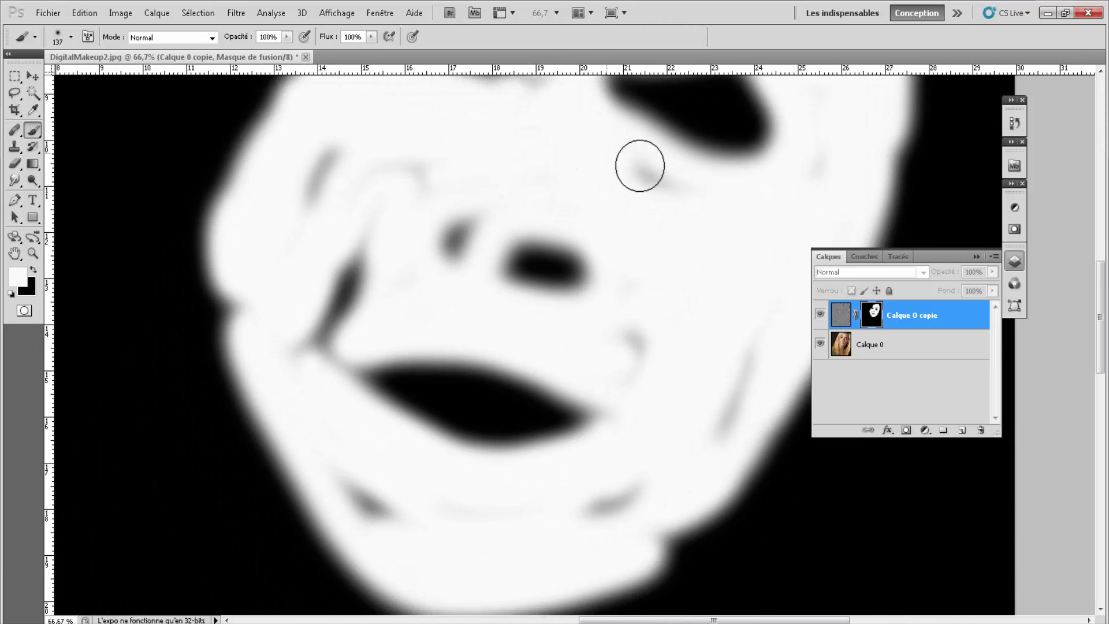
{"action": "mouse_move", "coordinate": [737, 388]}
{"action": "left_mouse_down"}
{"action": "mouse_move", "coordinate": [661, 349]}
{"action": "mouse_move", "coordinate": [634, 272]}
{"action": "left_mouse_up"}
{"action": "mouse_move", "coordinate": [611, 508]}
{"action": "left_mouse_down"}
{"action": "mouse_move", "coordinate": [685, 487]}
{"action": "mouse_move", "coordinate": [636, 510]}
{"action": "left_mouse_up"}
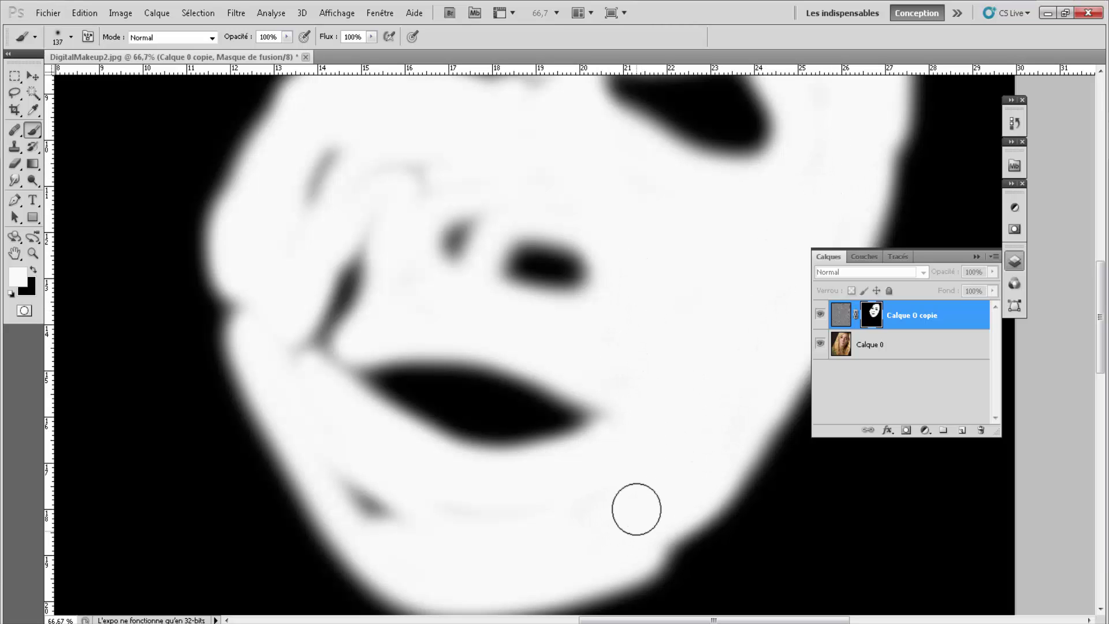
{"action": "mouse_move", "coordinate": [354, 238]}
{"action": "left_mouse_down"}
{"action": "mouse_move", "coordinate": [310, 193]}
{"action": "mouse_move", "coordinate": [354, 255]}
{"action": "mouse_move", "coordinate": [321, 349]}
{"action": "mouse_move", "coordinate": [333, 336]}
{"action": "left_mouse_up"}
{"action": "mouse_move", "coordinate": [445, 156]}
{"action": "left_mouse_down"}
{"action": "mouse_move", "coordinate": [540, 168]}
{"action": "mouse_move", "coordinate": [337, 154]}
{"action": "left_mouse_up"}
{"action": "mouse_move", "coordinate": [345, 480]}
{"action": "left_mouse_down"}
{"action": "mouse_move", "coordinate": [366, 507]}
{"action": "mouse_move", "coordinate": [378, 489]}
{"action": "left_mouse_up"}
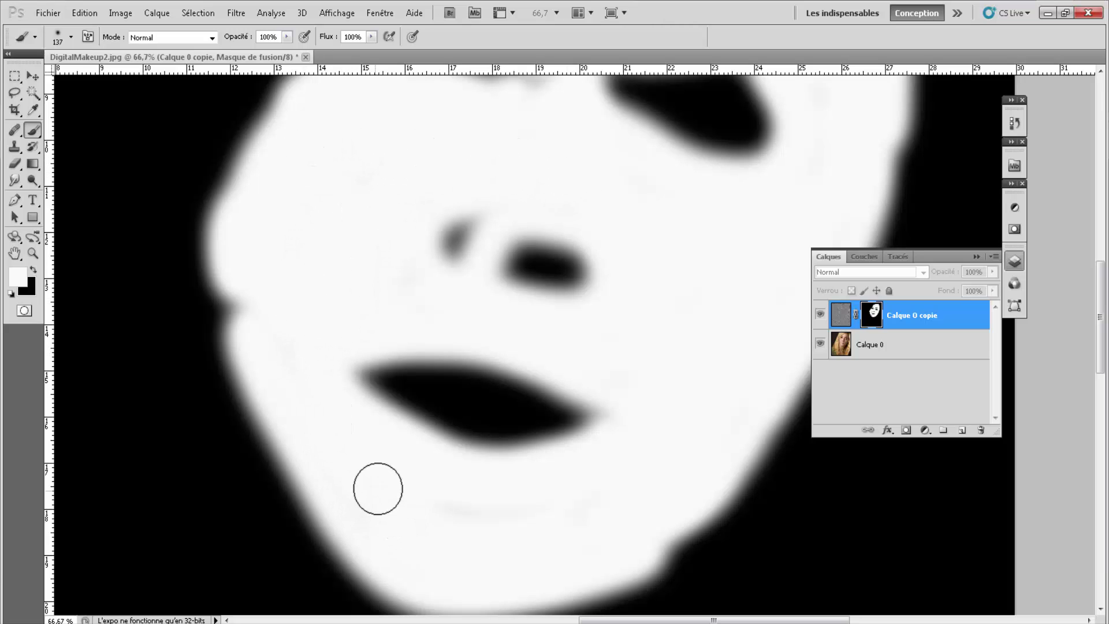
{"action": "left_click", "coordinate": [873, 315], "text": "alt"}
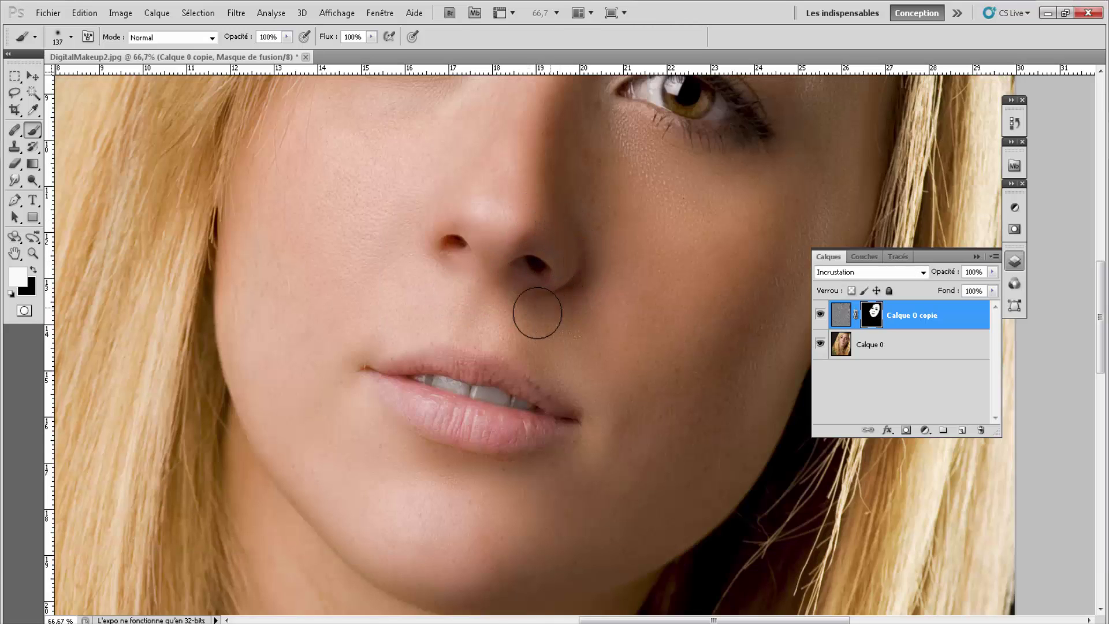
Step: Zoom out to 50% and paint white on the mask over the jaw and neck
{"action": "left_click_drag", "start_coordinate": [502, 364], "coordinate": [500, 327]}
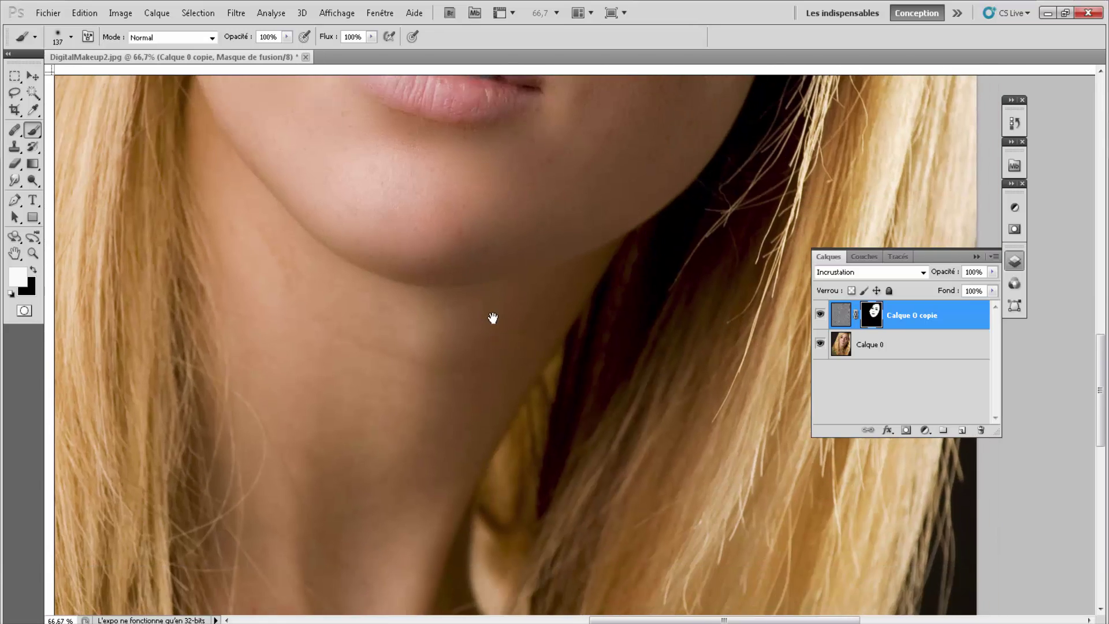
{"action": "key", "text": "ctrl+minus"}
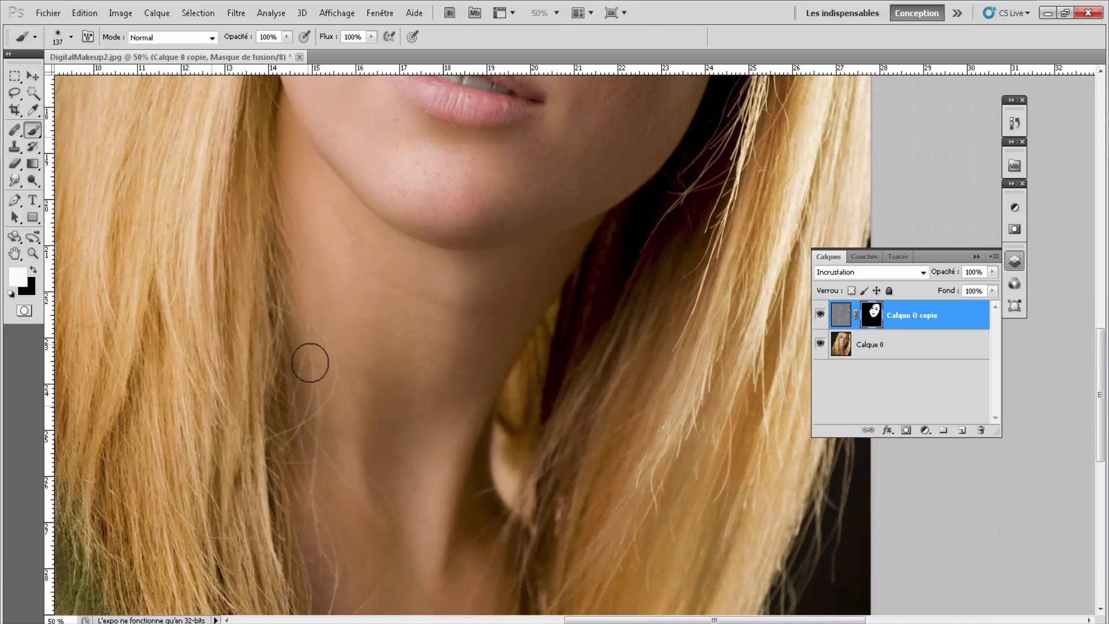
{"action": "mouse_move", "coordinate": [311, 363]}
{"action": "left_mouse_down"}
{"action": "mouse_move", "coordinate": [342, 289]}
{"action": "mouse_move", "coordinate": [321, 292]}
{"action": "mouse_move", "coordinate": [349, 175]}
{"action": "mouse_move", "coordinate": [451, 249]}
{"action": "left_mouse_up"}
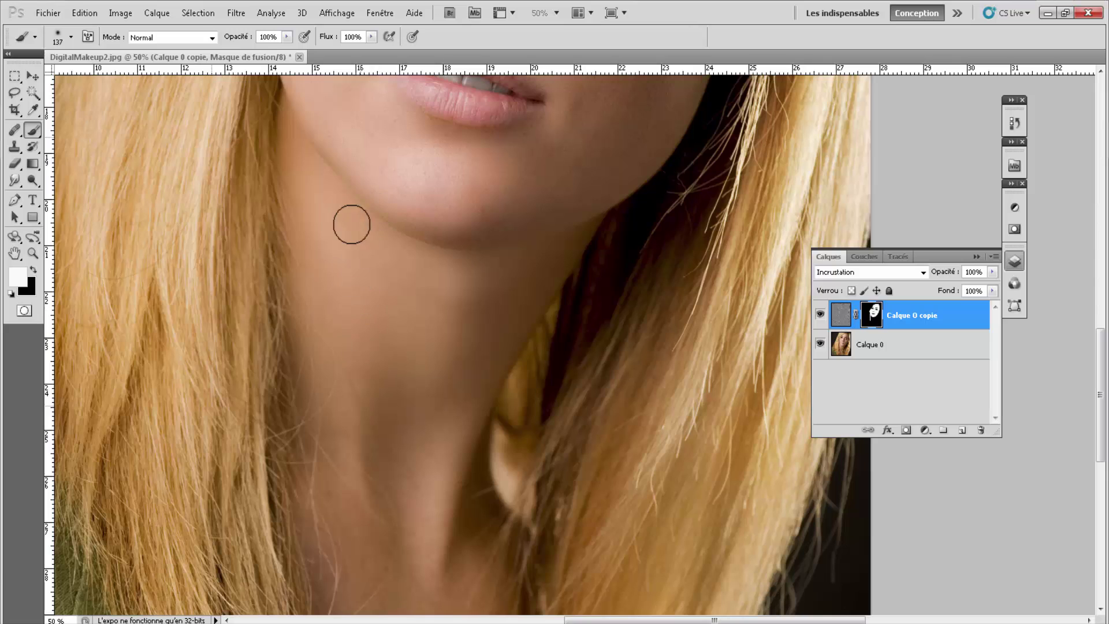
{"action": "scroll", "coordinate": [384, 449], "scroll_direction": "down", "scroll_amount": 3}
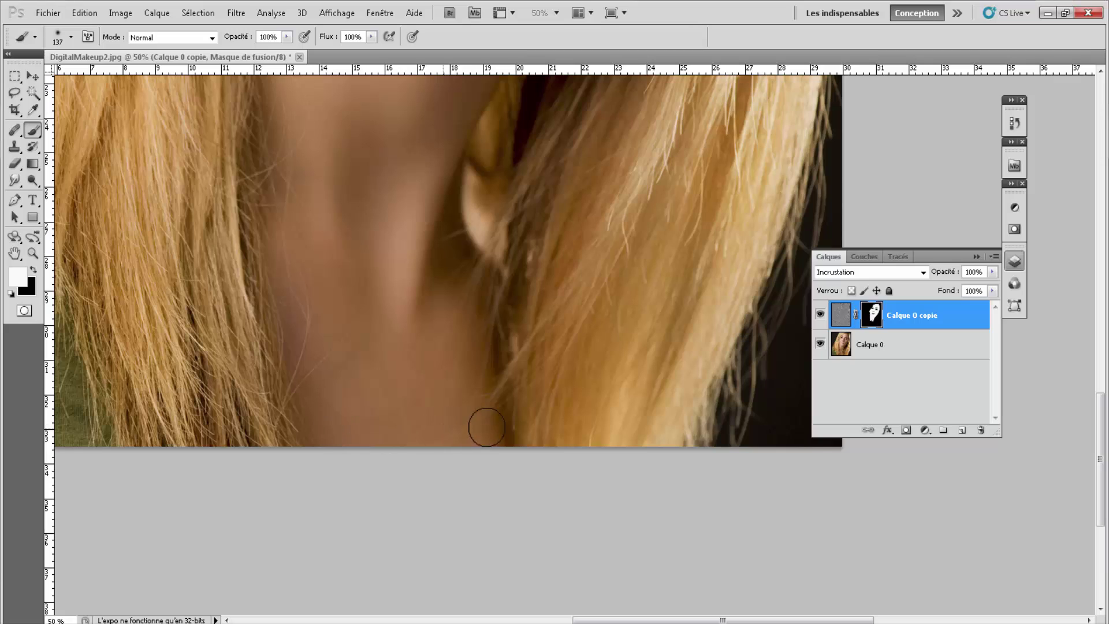
{"action": "left_click", "coordinate": [864, 319], "text": "alt"}
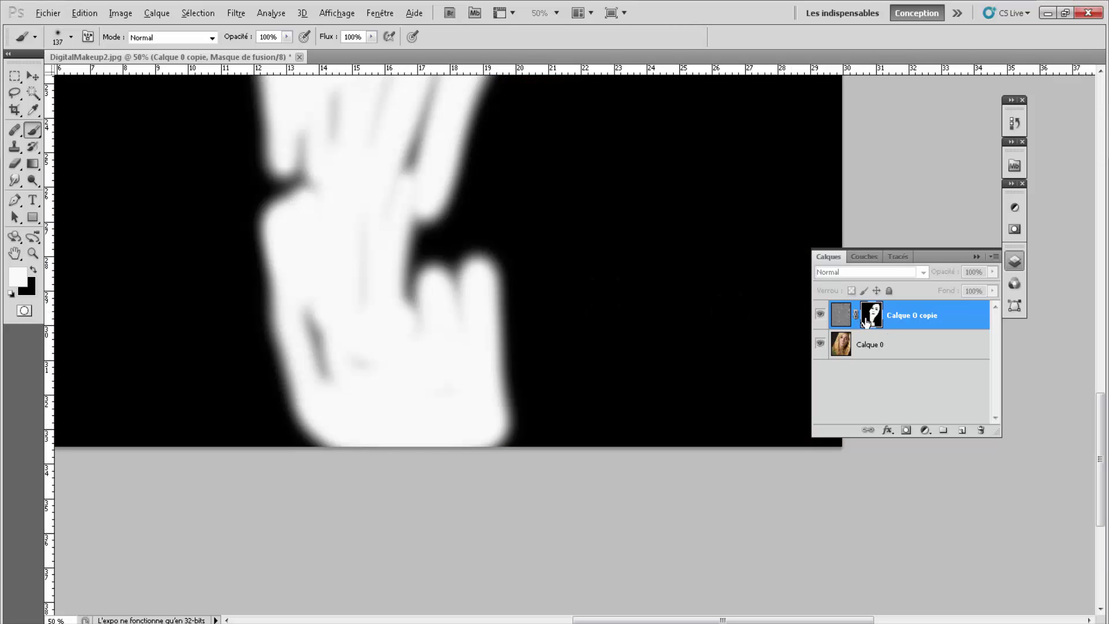
{"action": "left_click", "coordinate": [866, 322], "text": "alt"}
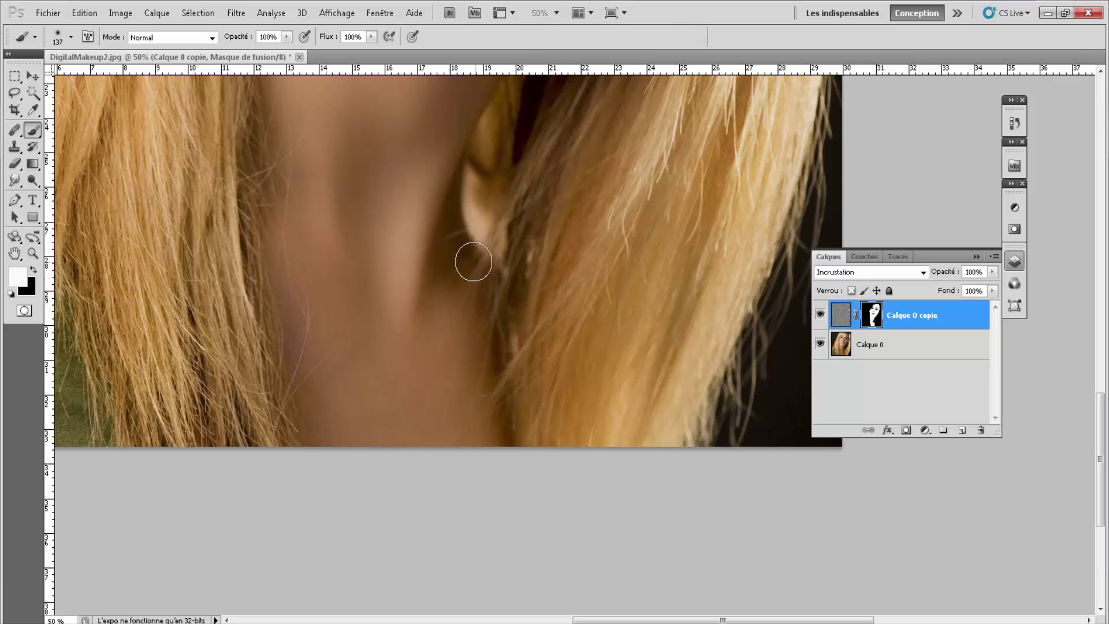
{"action": "left_click", "coordinate": [870, 322], "text": "alt"}
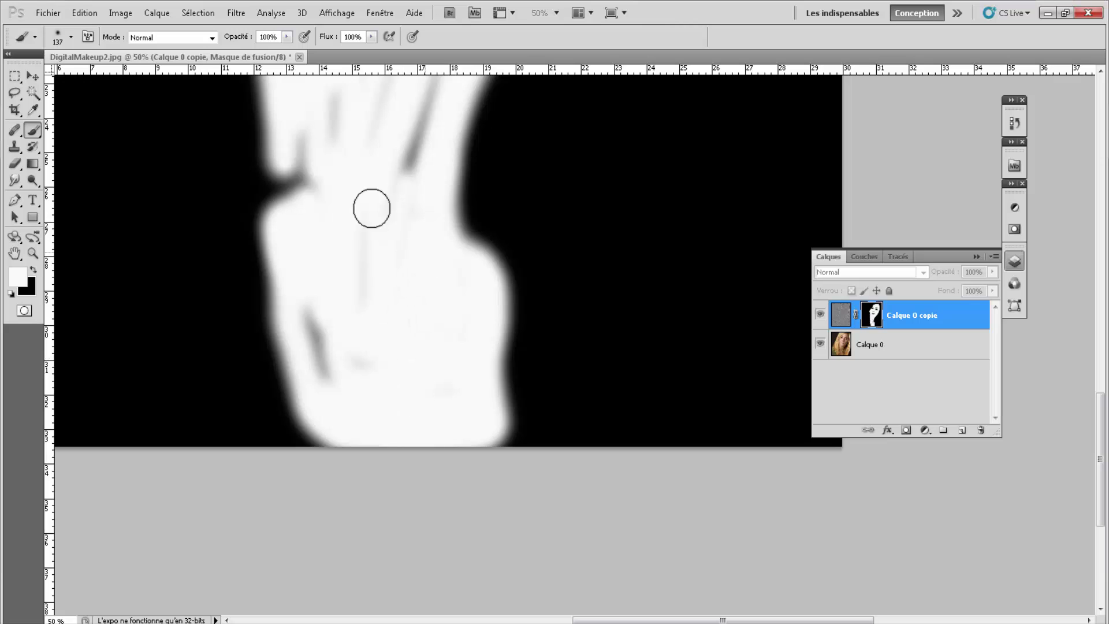
{"action": "mouse_move", "coordinate": [339, 235]}
{"action": "left_mouse_down"}
{"action": "mouse_move", "coordinate": [344, 396]}
{"action": "mouse_move", "coordinate": [389, 188]}
{"action": "mouse_move", "coordinate": [480, 213]}
{"action": "mouse_move", "coordinate": [414, 408]}
{"action": "mouse_move", "coordinate": [418, 228]}
{"action": "mouse_move", "coordinate": [448, 261]}
{"action": "left_mouse_up"}
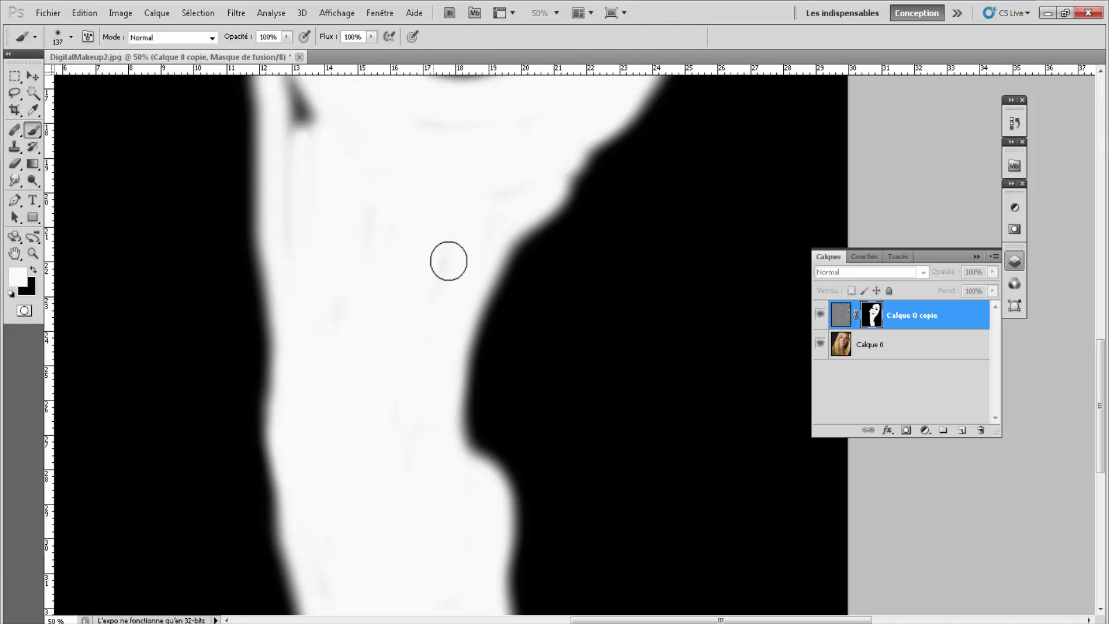
{"action": "mouse_move", "coordinate": [320, 155]}
{"action": "left_mouse_down"}
{"action": "mouse_move", "coordinate": [335, 319]}
{"action": "mouse_move", "coordinate": [306, 195]}
{"action": "mouse_move", "coordinate": [315, 335]}
{"action": "left_mouse_up"}
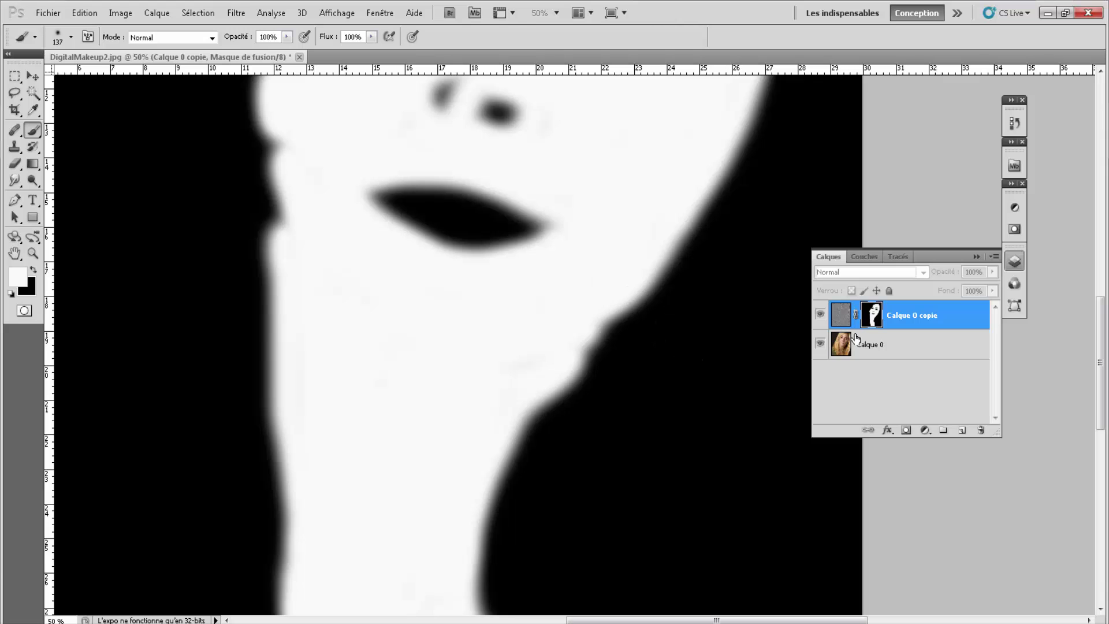
{"action": "left_click", "coordinate": [876, 322], "text": "alt"}
Step: Set the Calque 0 copie smoothing layer to 92% opacity, then check the eyes and cheeks
{"action": "key", "text": "ctrl+minus"}
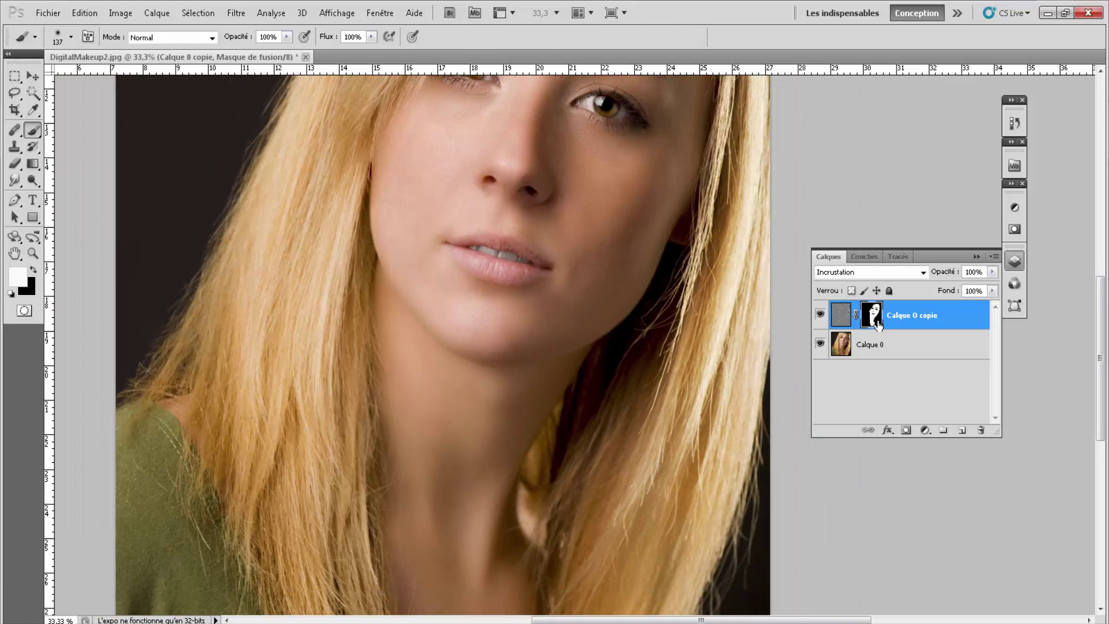
{"action": "key", "text": "ctrl+minus"}
{"action": "mouse_move", "coordinate": [627, 293]}
{"action": "left_mouse_down"}
{"action": "mouse_move", "coordinate": [616, 317]}
{"action": "mouse_move", "coordinate": [638, 364]}
{"action": "left_mouse_up"}
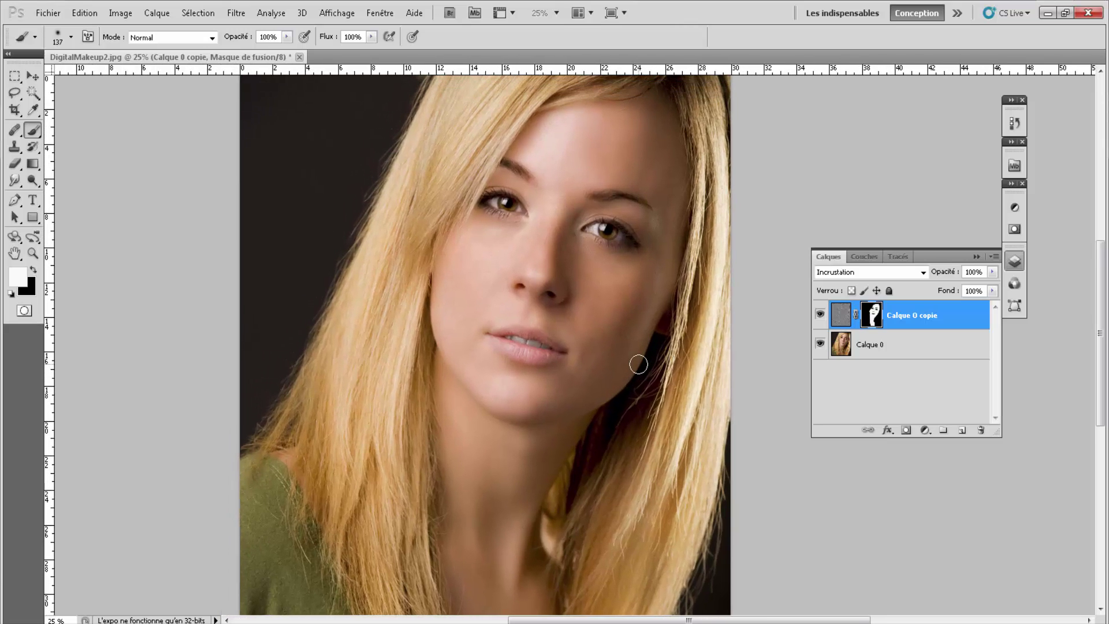
{"action": "key", "text": "ctrl+plus"}
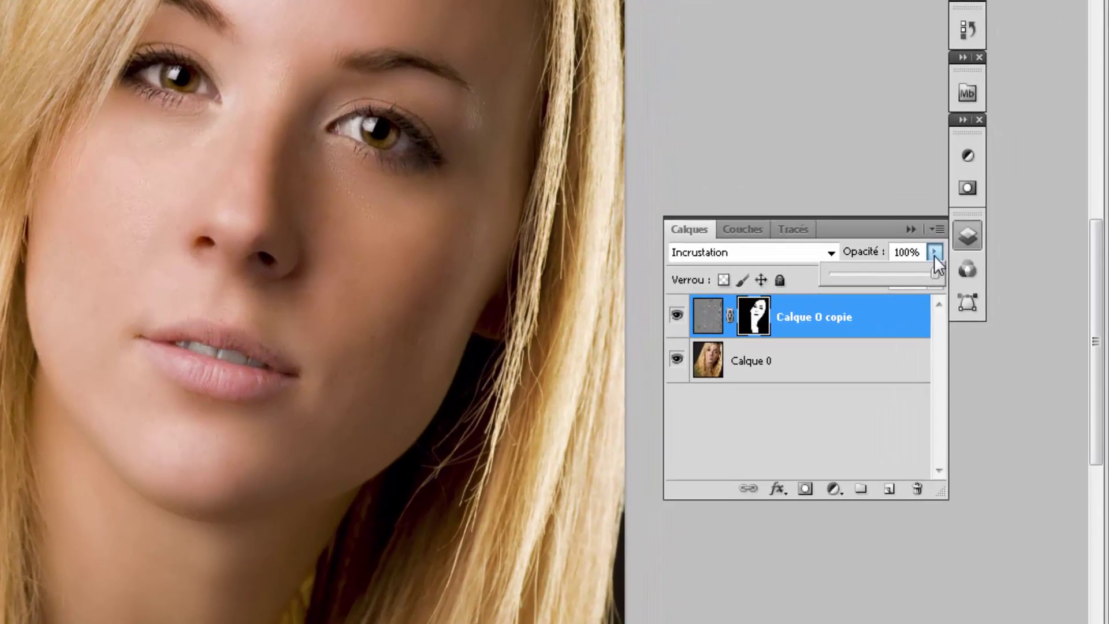
{"action": "left_click", "coordinate": [992, 274]}
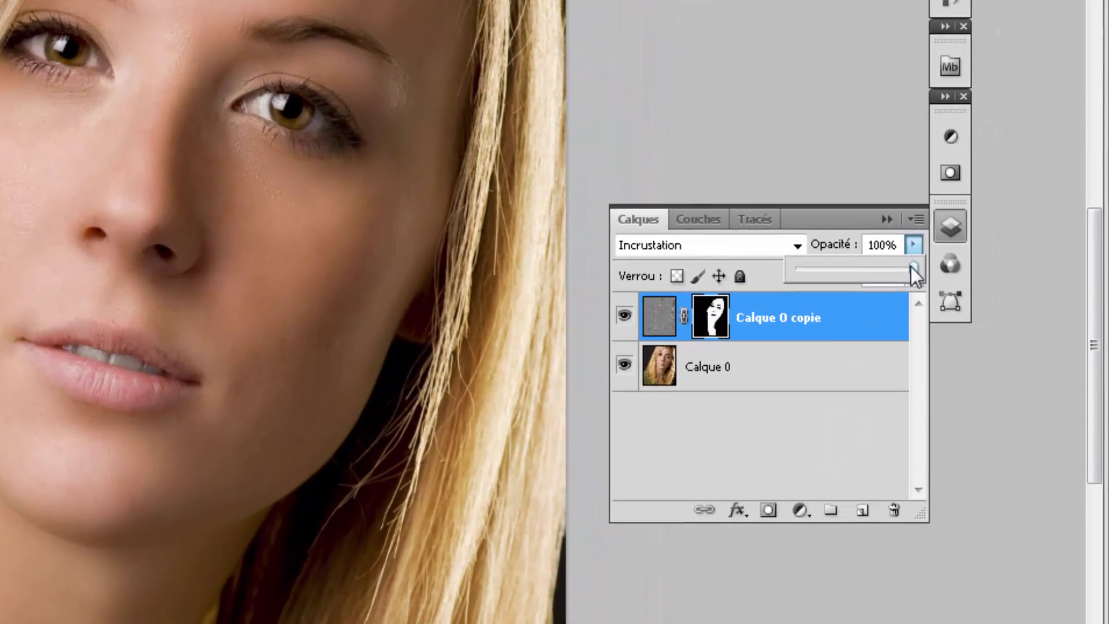
{"action": "mouse_move", "coordinate": [914, 268]}
{"action": "left_mouse_down"}
{"action": "mouse_move", "coordinate": [827, 261]}
{"action": "mouse_move", "coordinate": [806, 245]}
{"action": "left_mouse_up"}
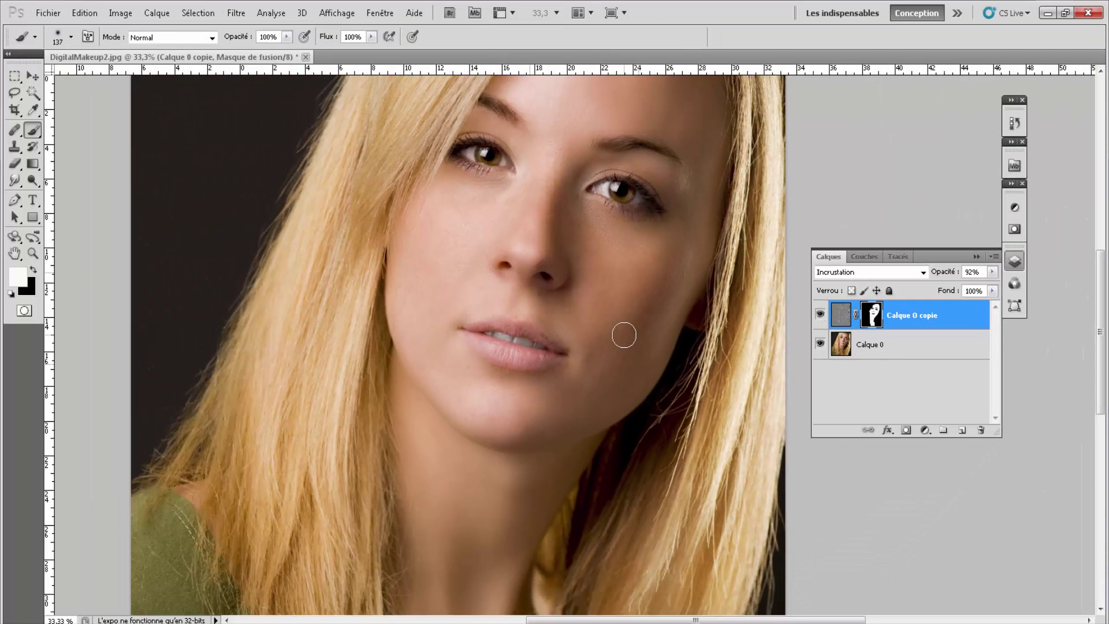
{"action": "key", "text": "ctrl+plus"}
{"action": "mouse_move", "coordinate": [624, 332]}
{"action": "left_mouse_down"}
{"action": "mouse_move", "coordinate": [622, 485]}
{"action": "mouse_move", "coordinate": [601, 486]}
{"action": "left_mouse_up"}
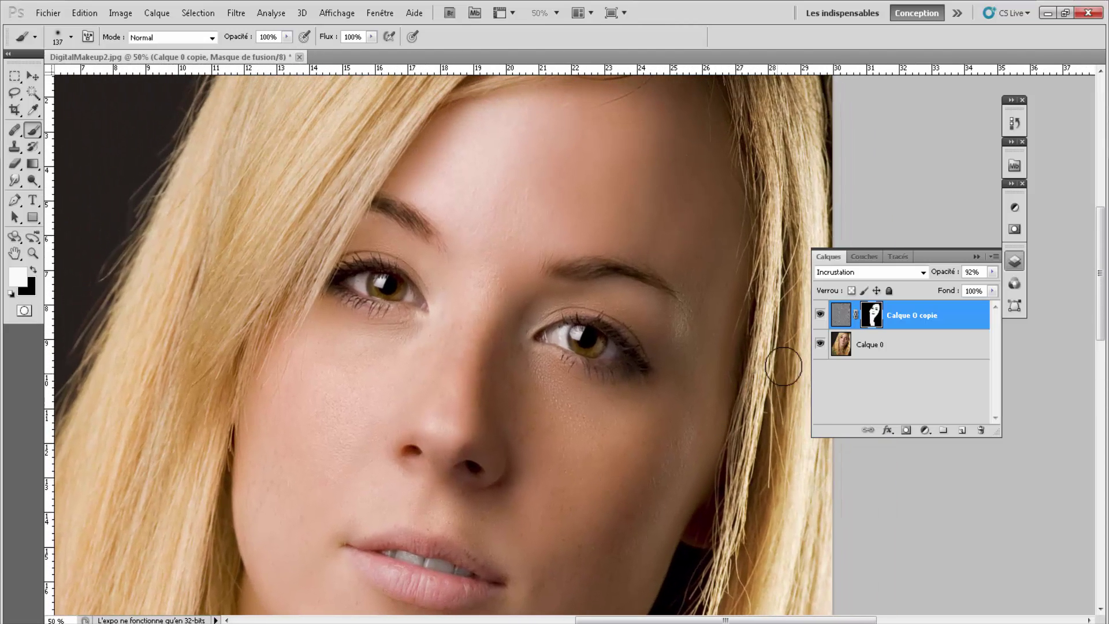
{"action": "left_click", "coordinate": [820, 315]}
{"action": "scroll", "coordinate": [823, 317], "scroll_direction": "down", "scroll_amount": 1}
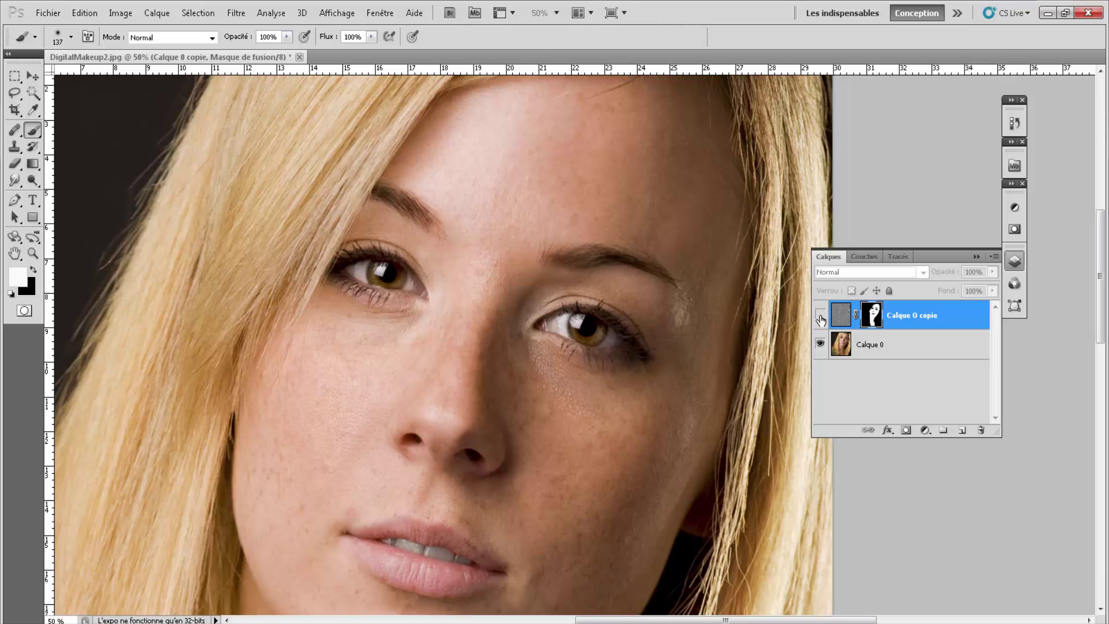
{"action": "left_click", "coordinate": [820, 315]}
{"action": "scroll", "coordinate": [820, 316], "scroll_direction": "down", "scroll_amount": 2}
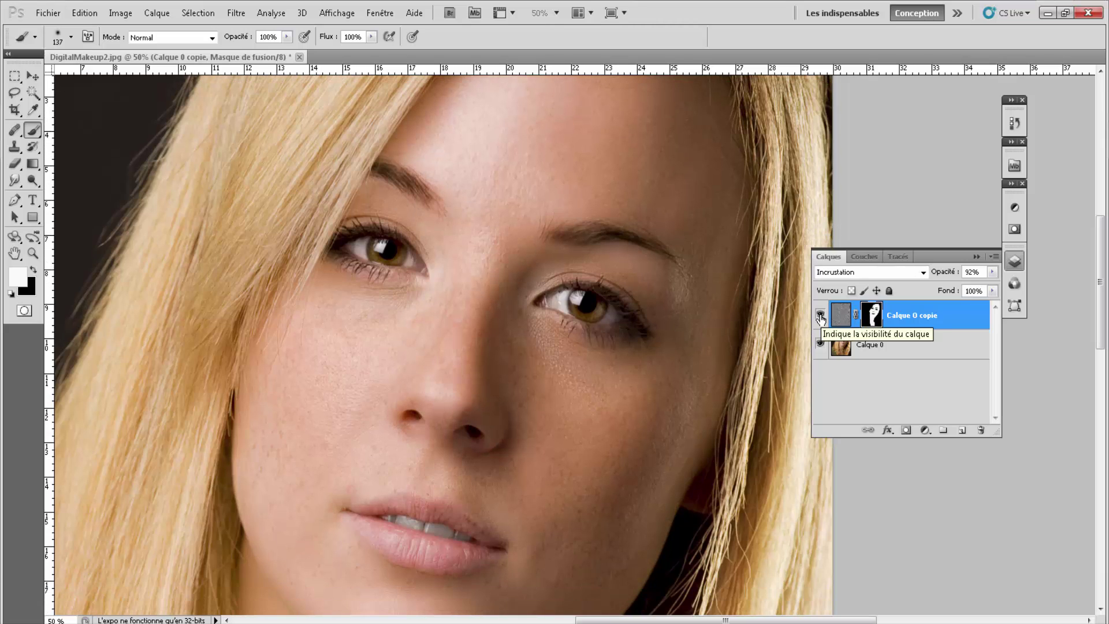
{"action": "key", "text": "ctrl+minus"}
{"action": "mouse_move", "coordinate": [738, 362]}
{"action": "left_mouse_down"}
{"action": "mouse_move", "coordinate": [743, 302]}
{"action": "mouse_move", "coordinate": [761, 279]}
{"action": "mouse_move", "coordinate": [766, 304]}
{"action": "mouse_move", "coordinate": [763, 295]}
{"action": "left_mouse_up"}
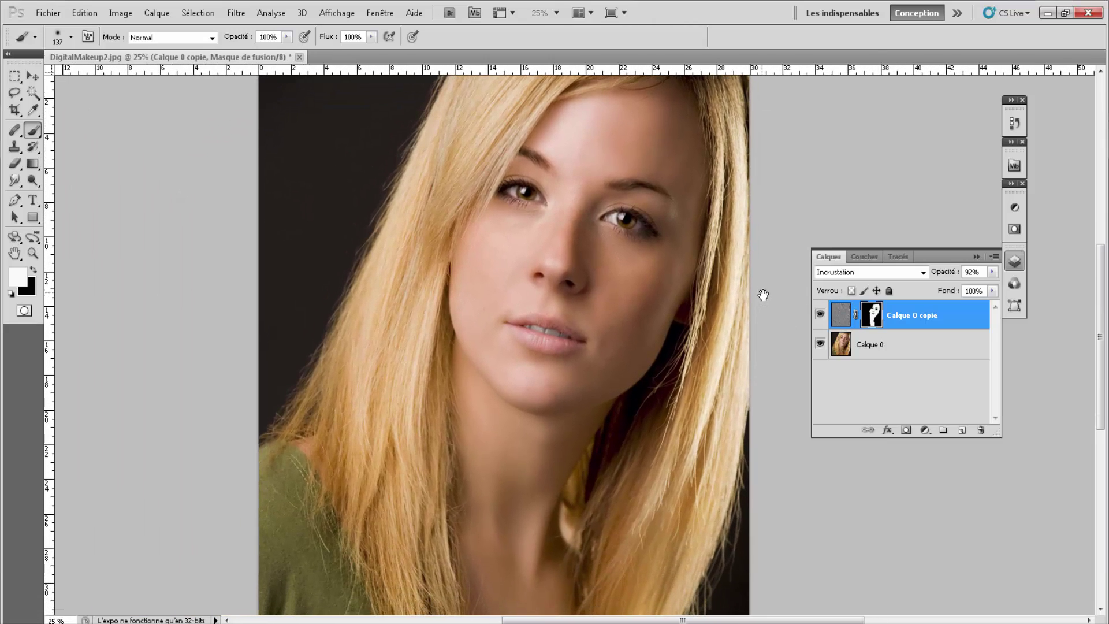
{"action": "left_click", "coordinate": [820, 315]}
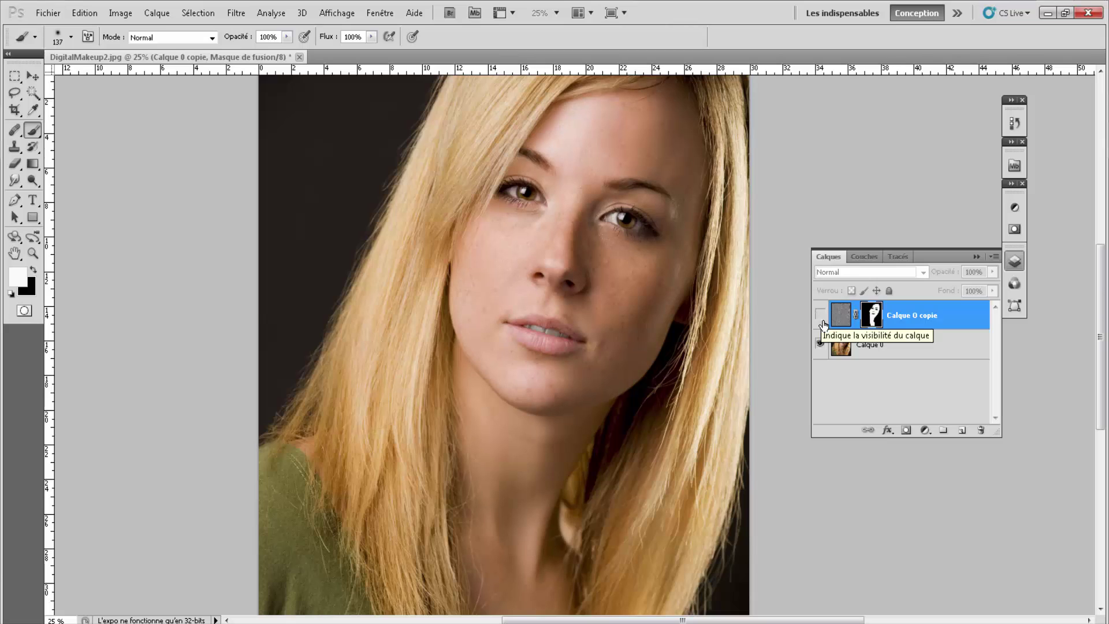
{"action": "left_click", "coordinate": [820, 314]}
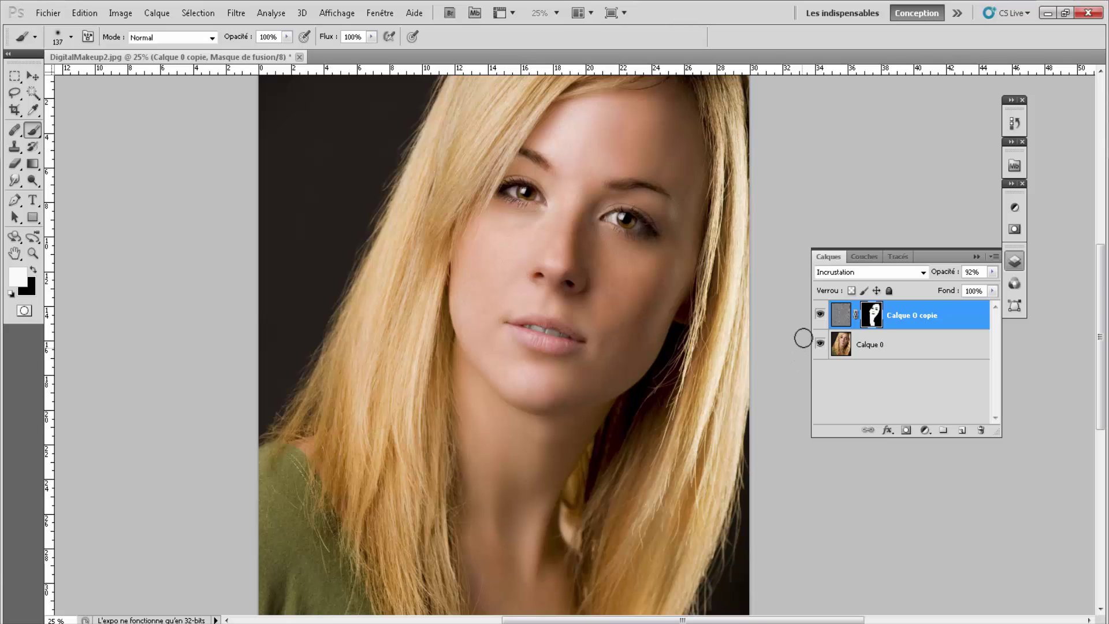
{"action": "left_click", "coordinate": [820, 314]}
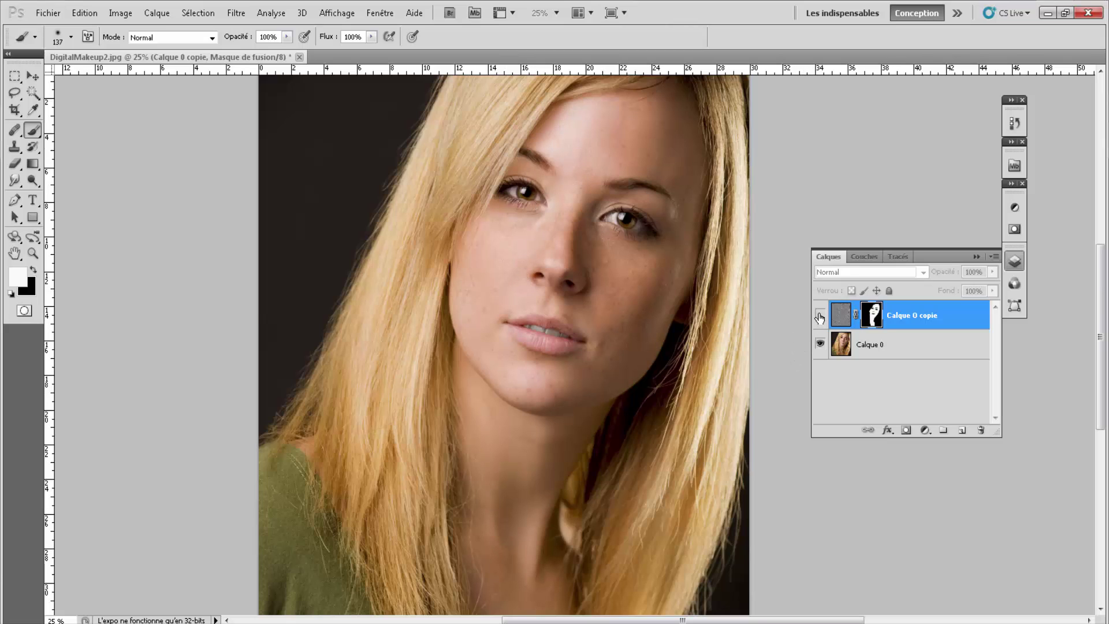
{"action": "left_click", "coordinate": [820, 314]}
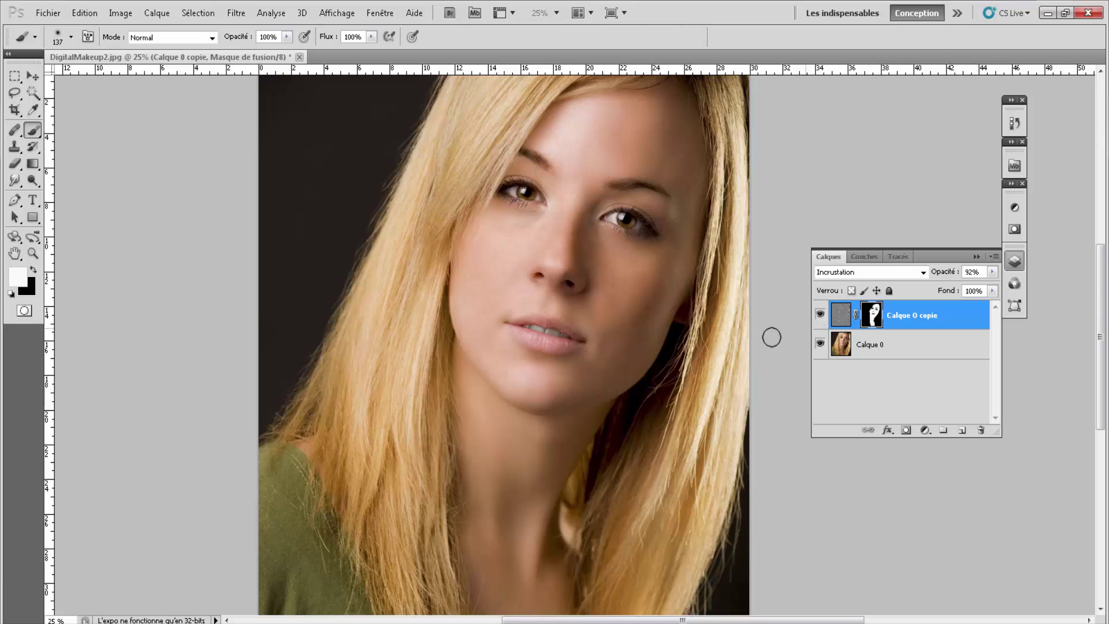